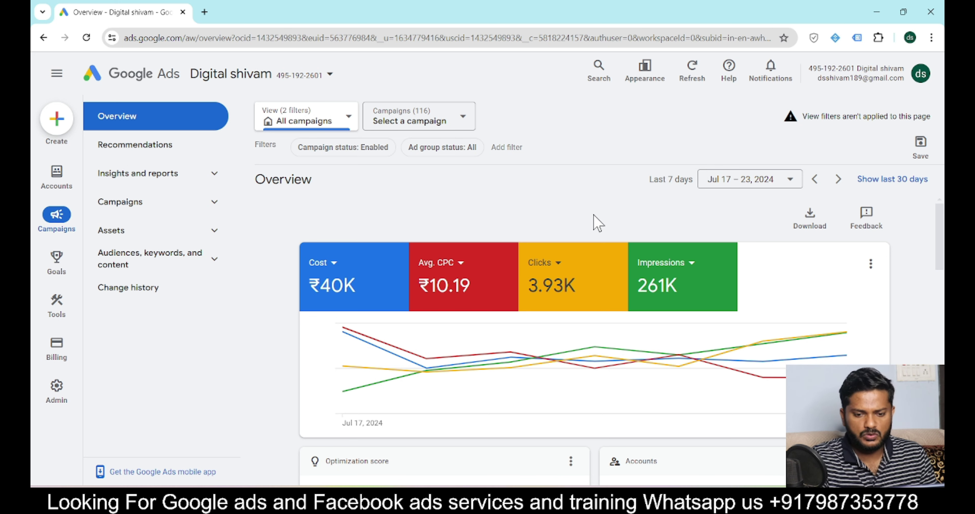
Switch to the Chrome window showing the other Google Ads account's Overview
key(alt+Tab)
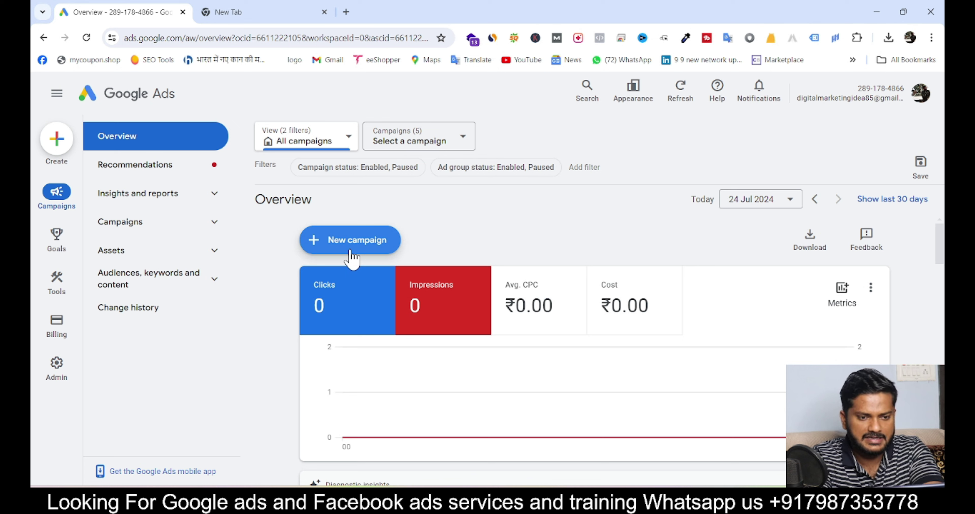
Start a new campaign and choose to create it without a goal's guidance
click(370, 254)
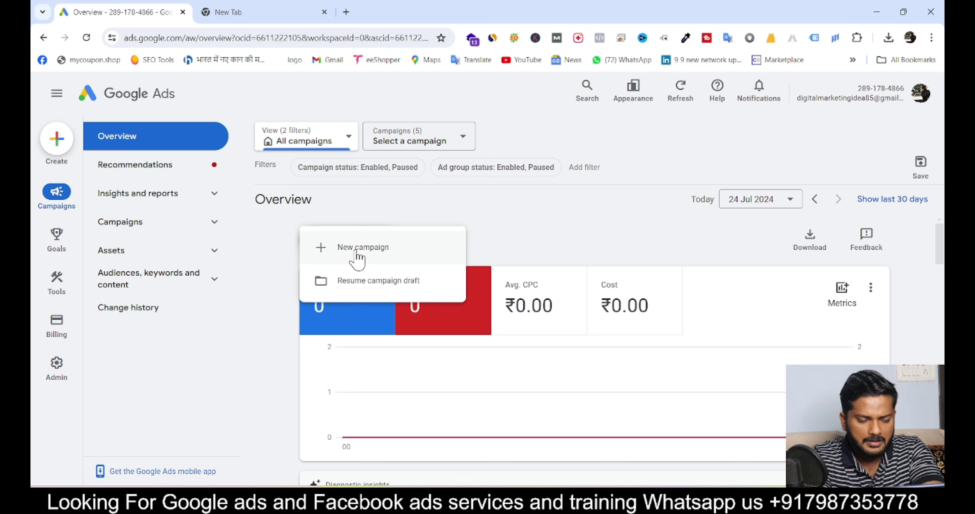
click(356, 251)
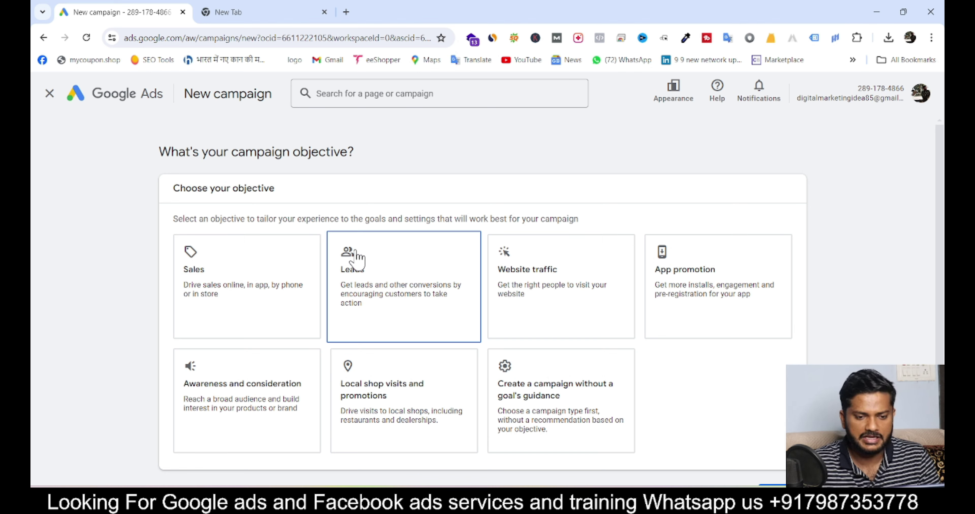
click(544, 391)
scroll(605, 378, down, 10)
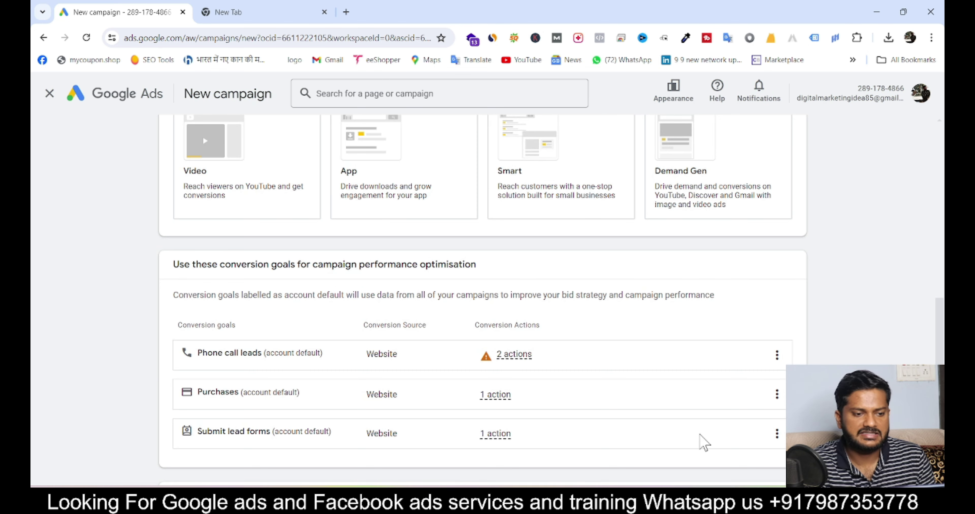
Continue to naming and replace the default Search-5 name with 'Pet store google ads'
scroll(701, 443, down, 5)
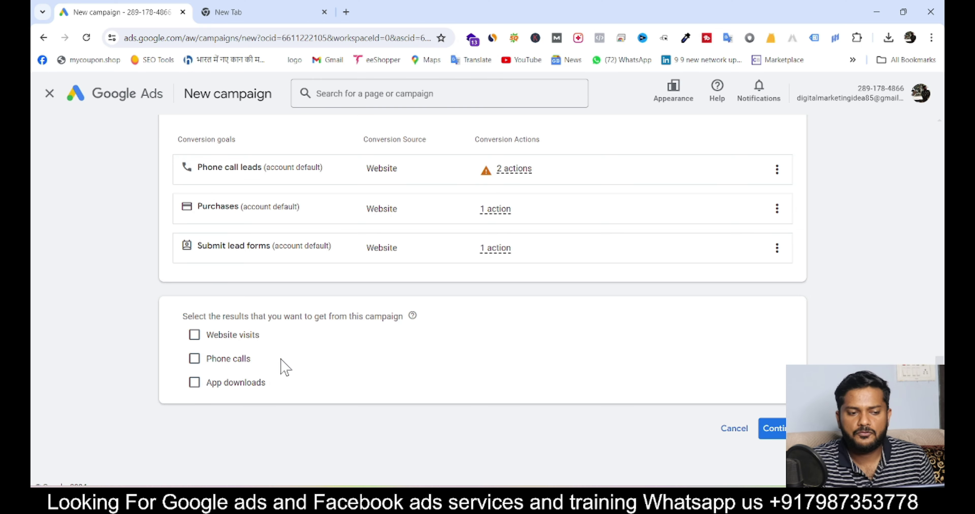
click(781, 433)
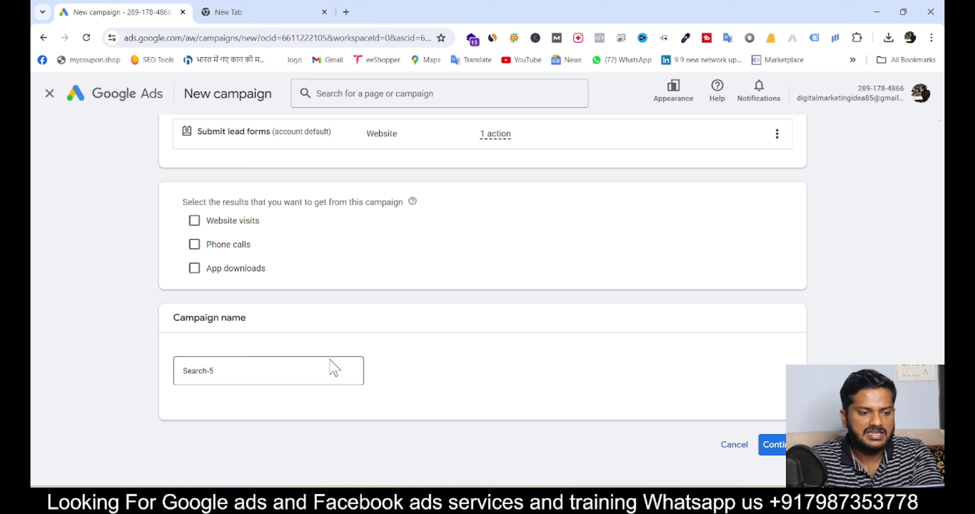
click(273, 372)
key(ctrl+a)
key(BackSpace)
text(P)
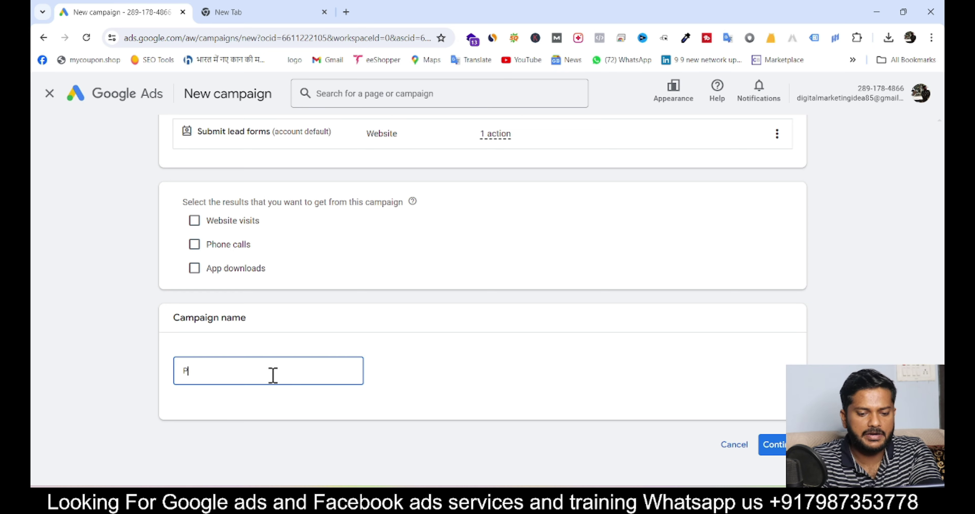
text(et s)
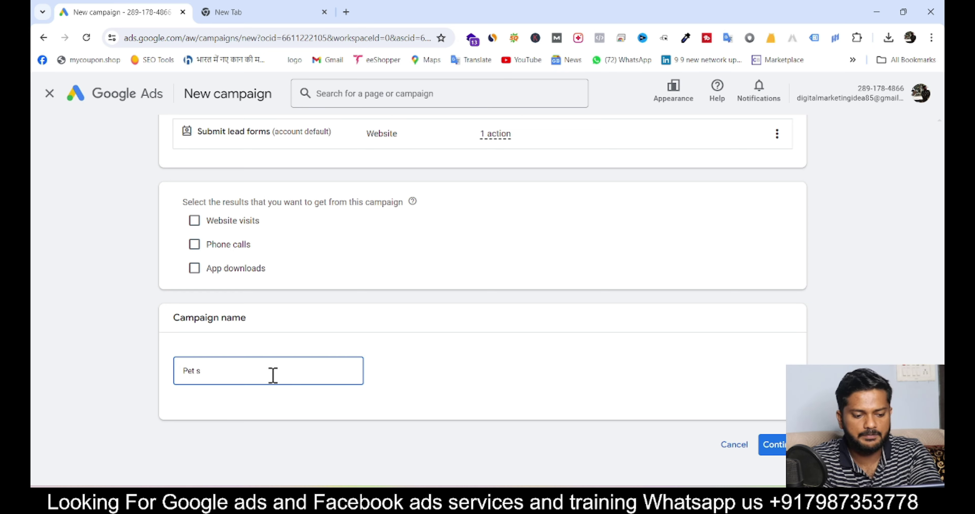
text(tore googl)
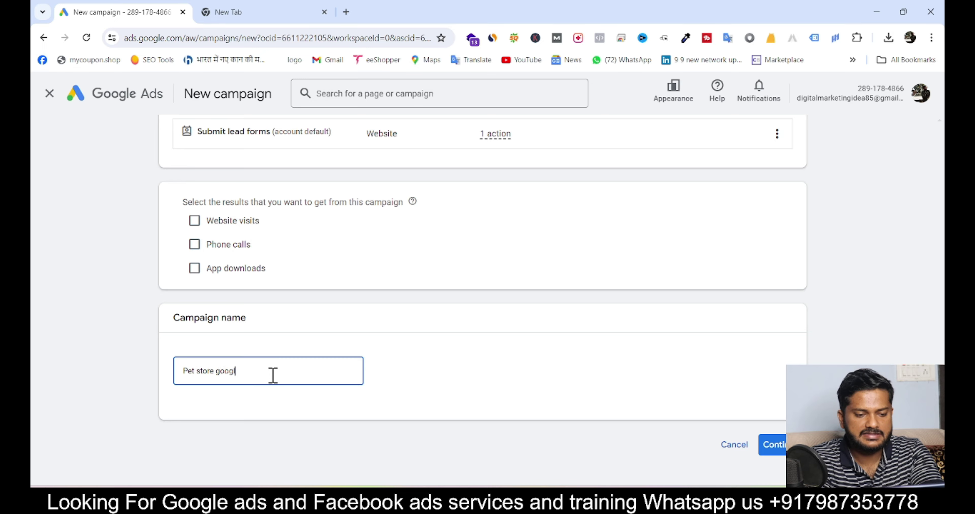
text(e ads)
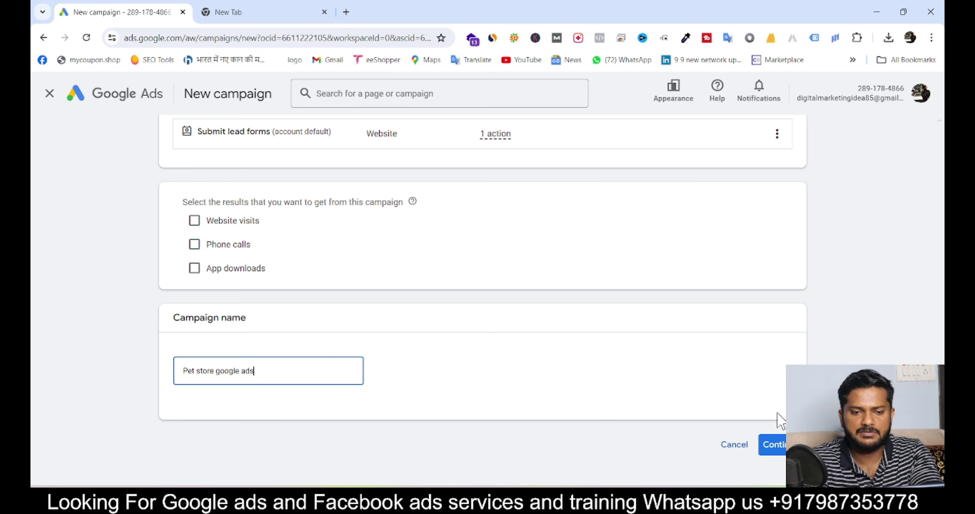
Set bidding to focus on Clicks with a ₹25.00 maximum CPC limit, then switch windows
click(778, 451)
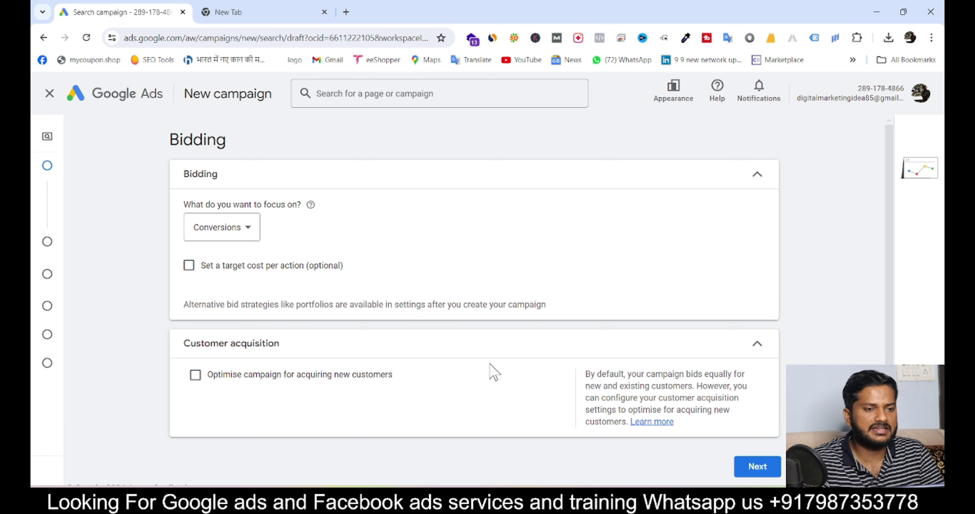
click(234, 238)
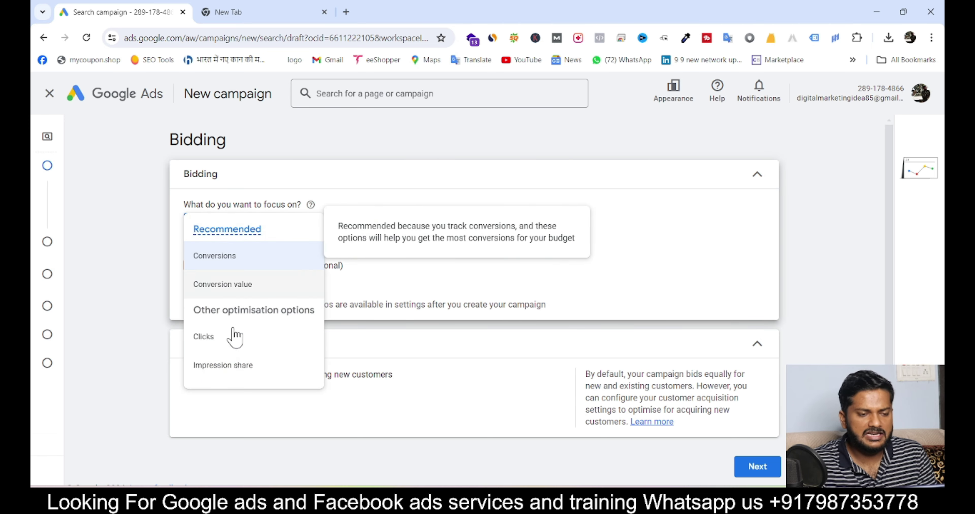
click(234, 342)
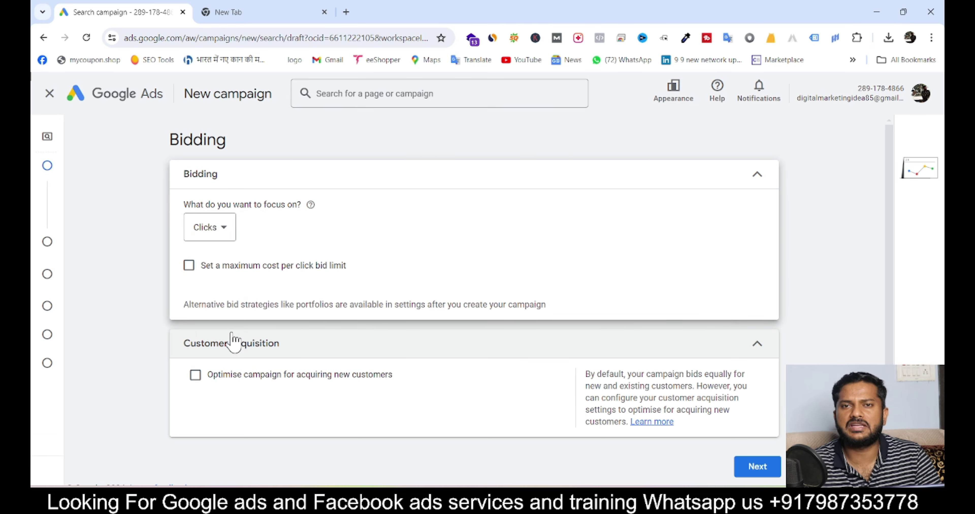
click(189, 266)
click(230, 308)
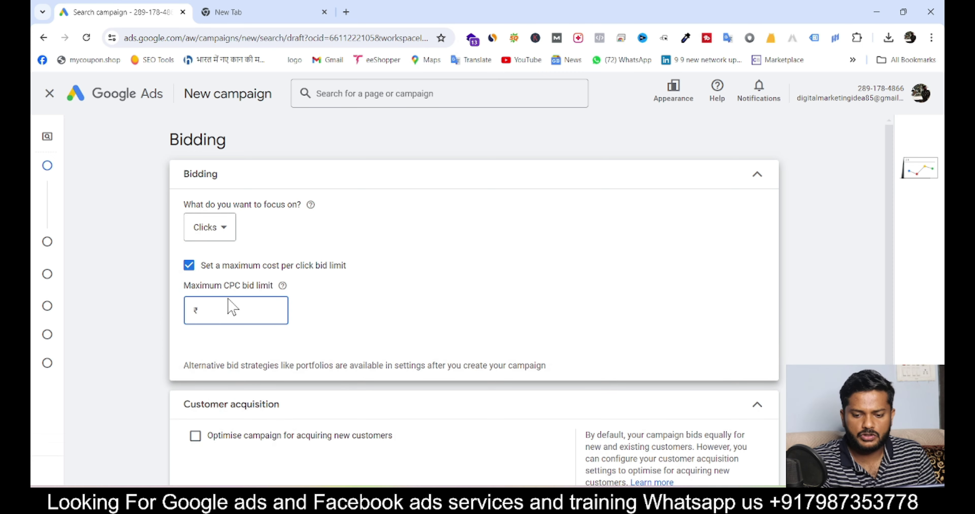
key(Num_Lock)
text(32)
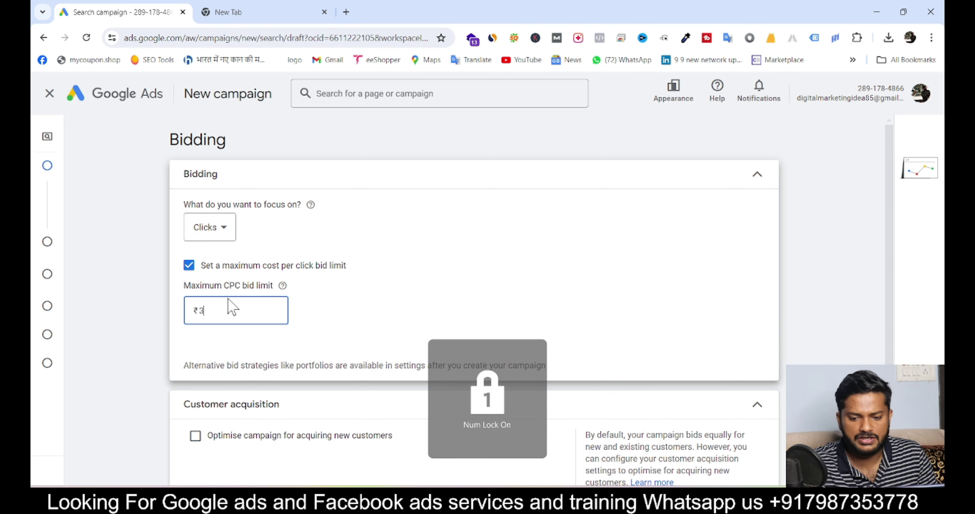
key(BackSpace)
key(BackSpace)
text(25)
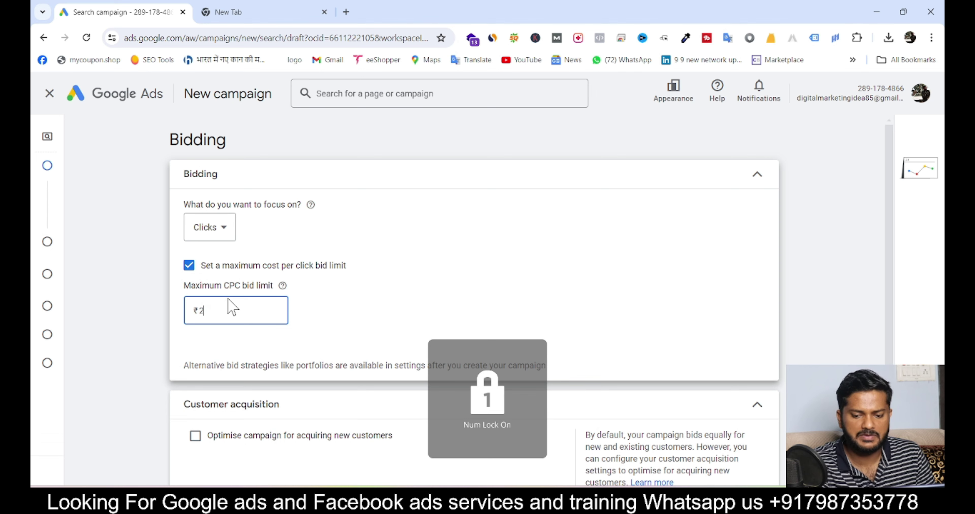
click(338, 292)
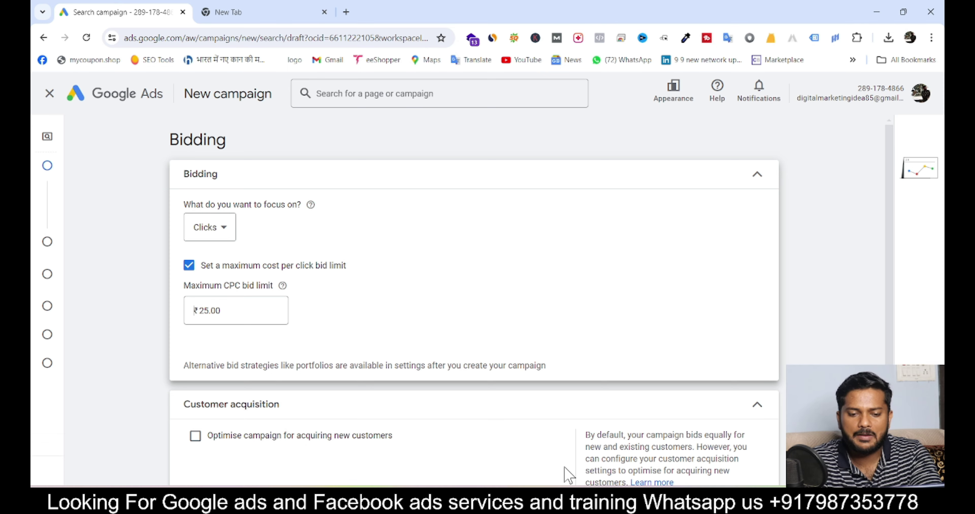
click(662, 499)
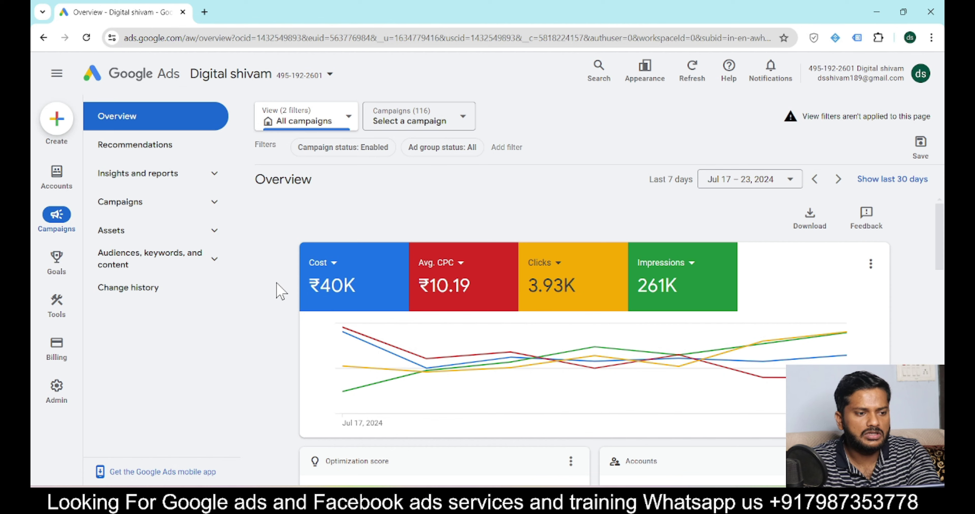
Glance at Keyword Planner under Tools > Planning, then return to the campaign draft window
mouse_move(56, 308)
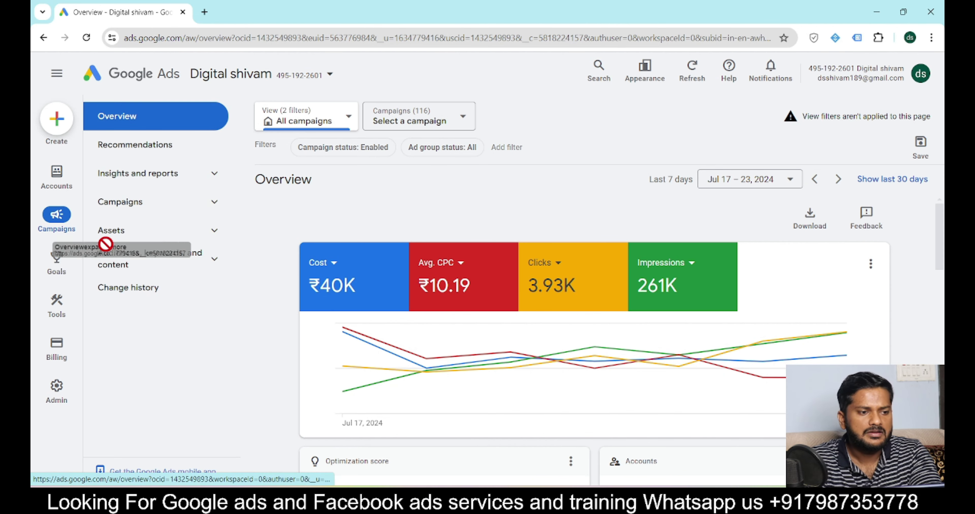
click(215, 125)
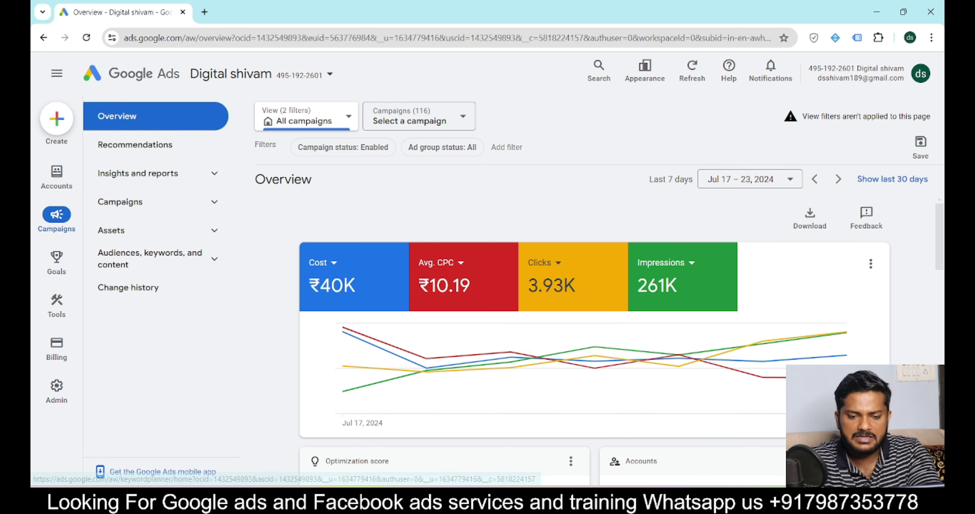
click(628, 499)
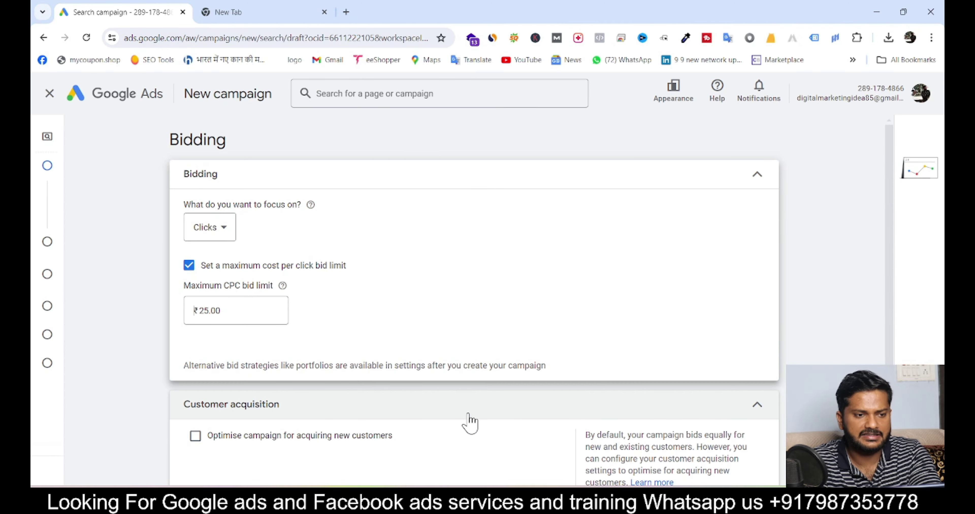
In campaign settings, exclude both Google search partners and the Google Display Network
scroll(469, 423, down, 2)
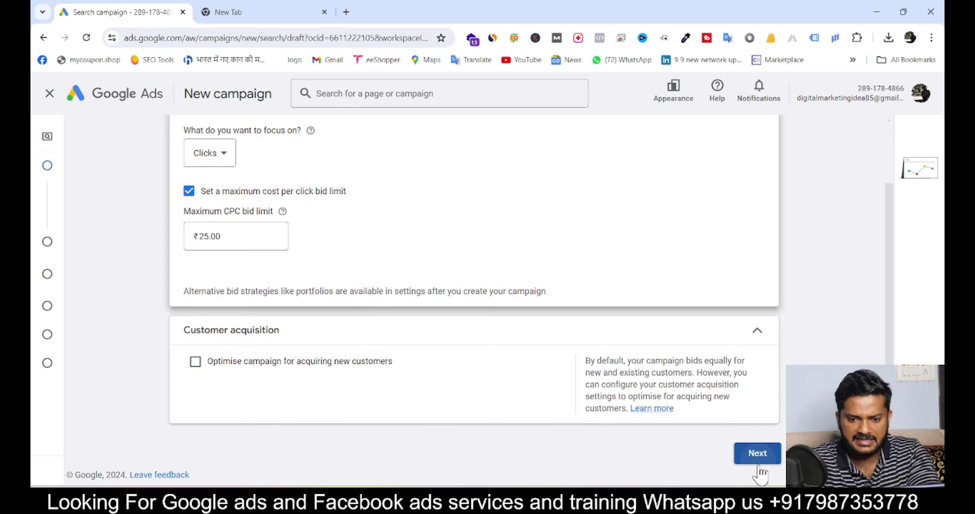
click(757, 459)
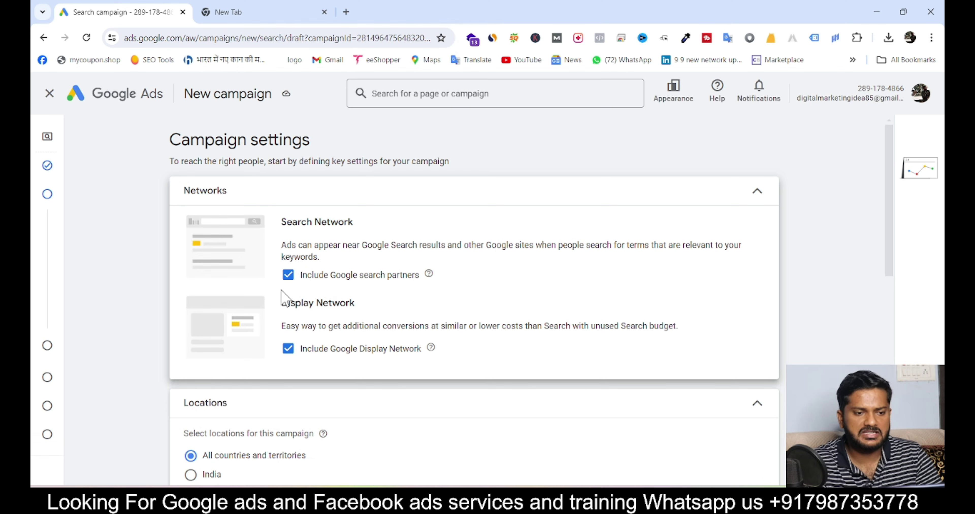
click(287, 275)
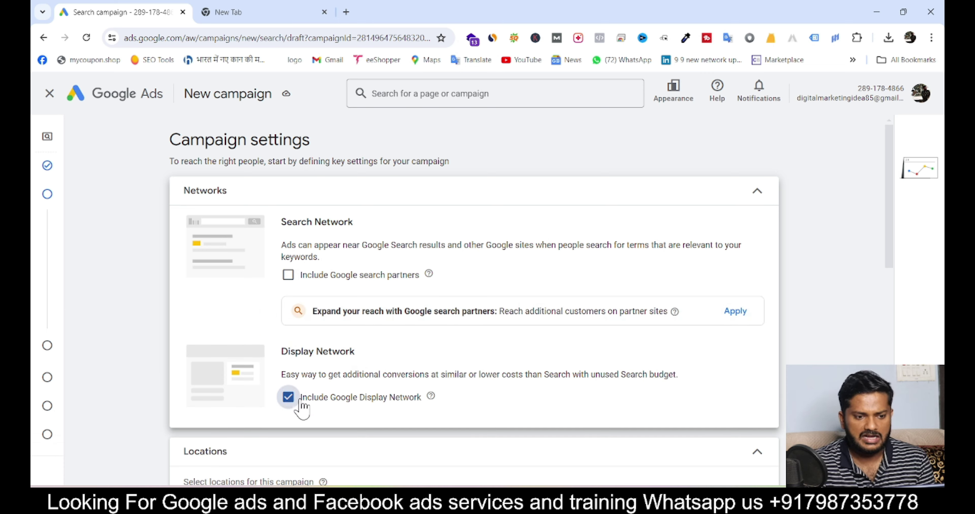
click(301, 401)
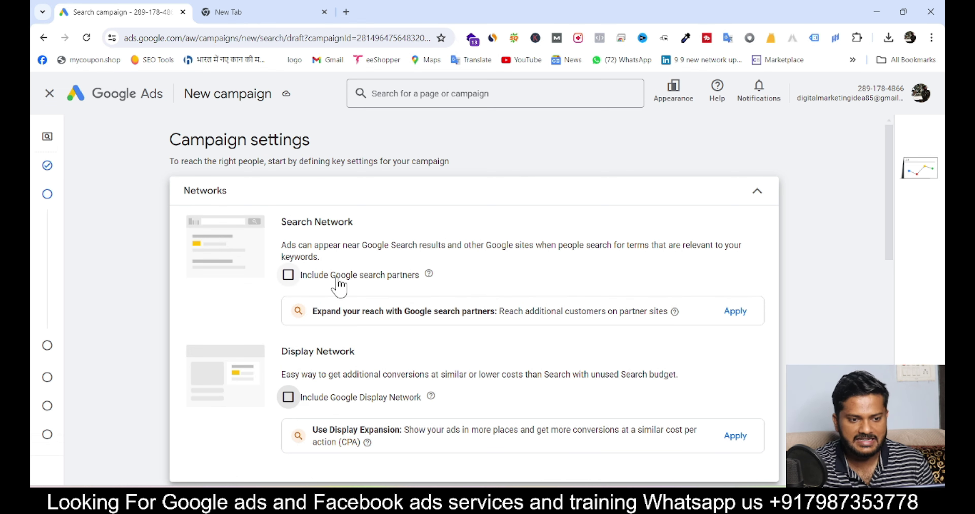
drag(334, 278, 413, 280)
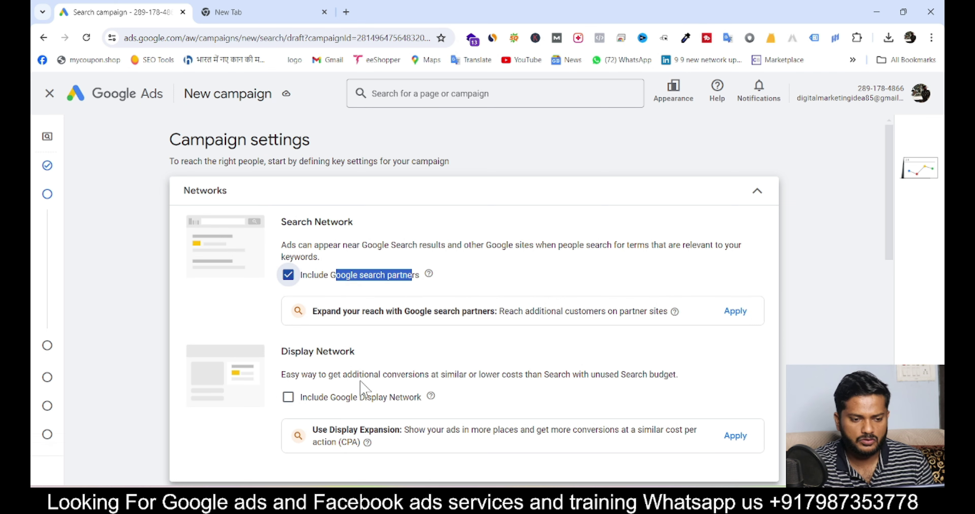
click(384, 350)
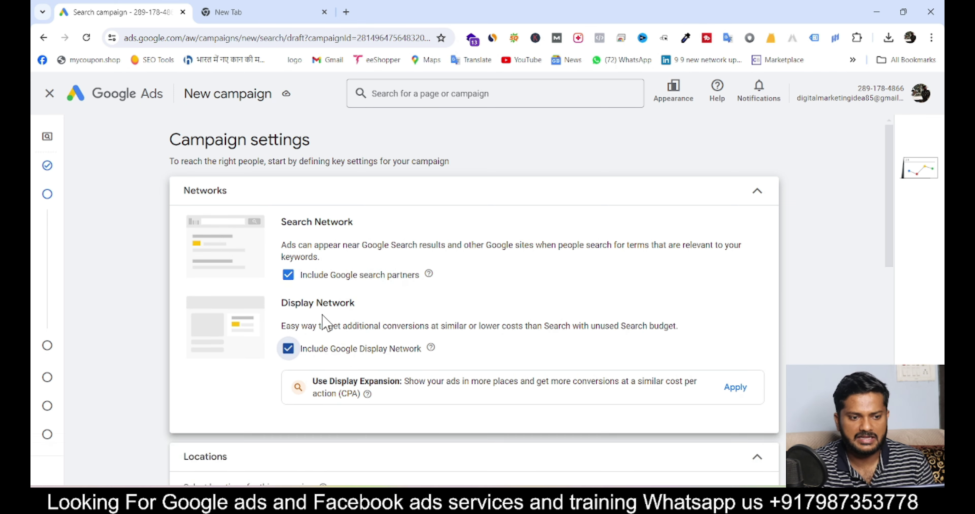
mouse_move(282, 269)
mouse_down()
mouse_move(284, 321)
mouse_move(285, 276)
mouse_up()
click(287, 349)
click(288, 275)
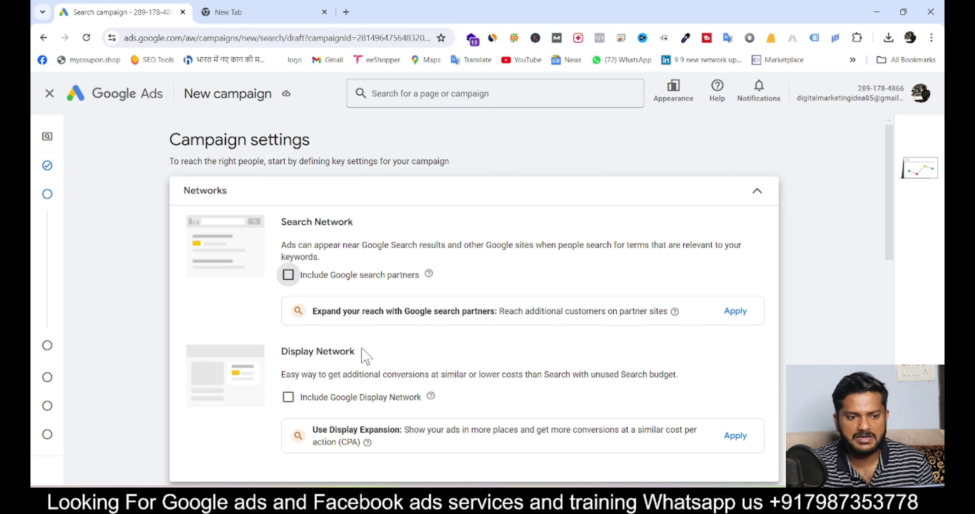
scroll(364, 355, down, 5)
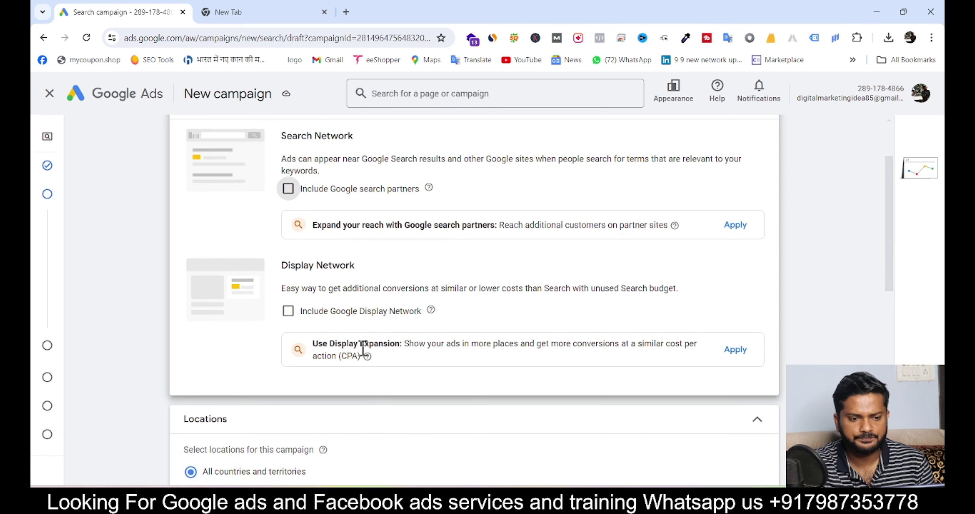
Target Bhopal, Madhya Pradesh, India as the campaign location
click(200, 373)
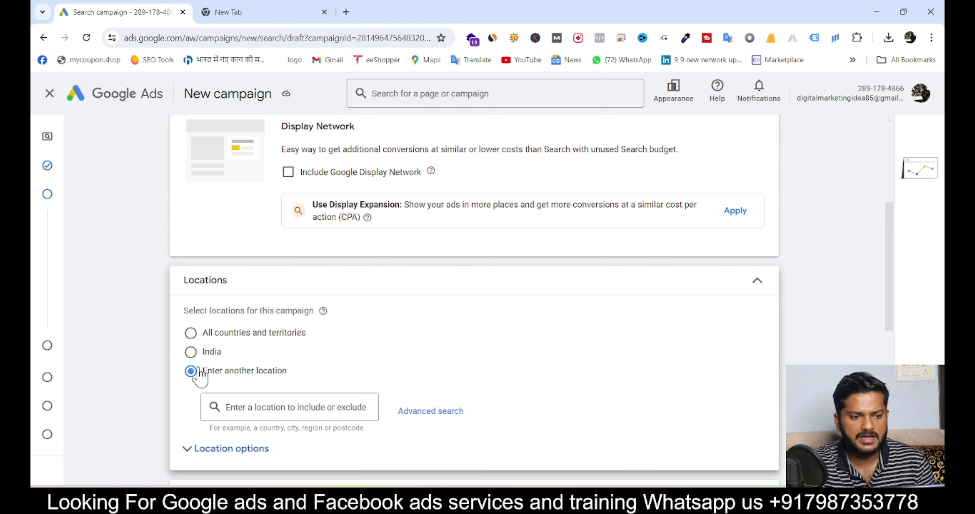
click(261, 404)
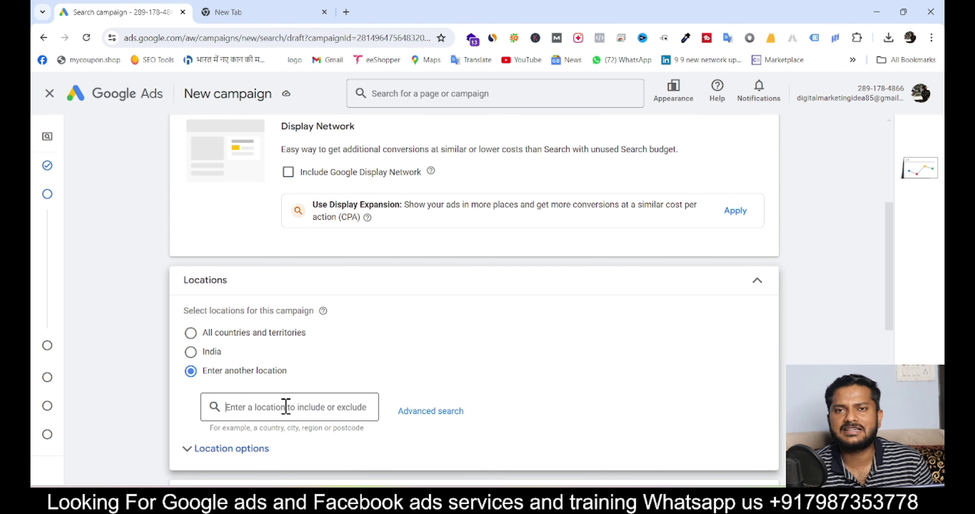
text(bh)
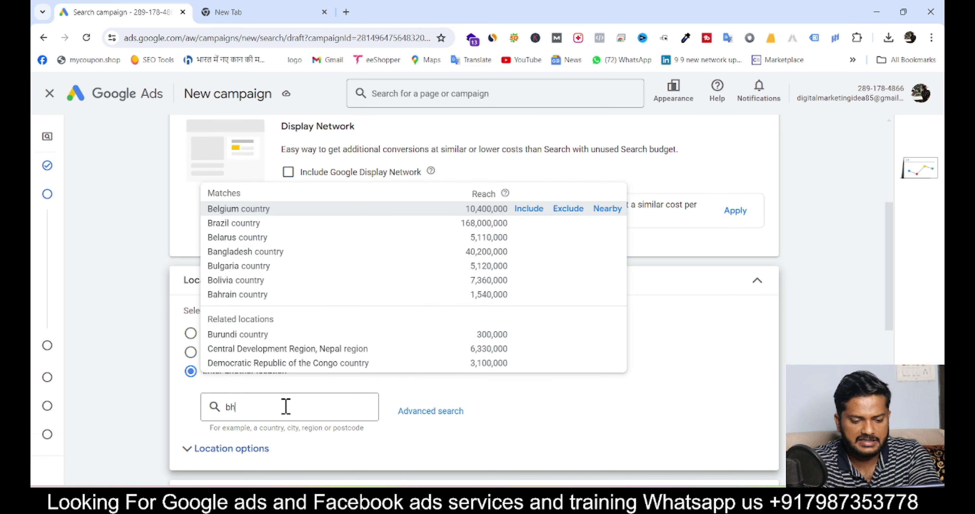
text(opsl)
key(Num_Lock)
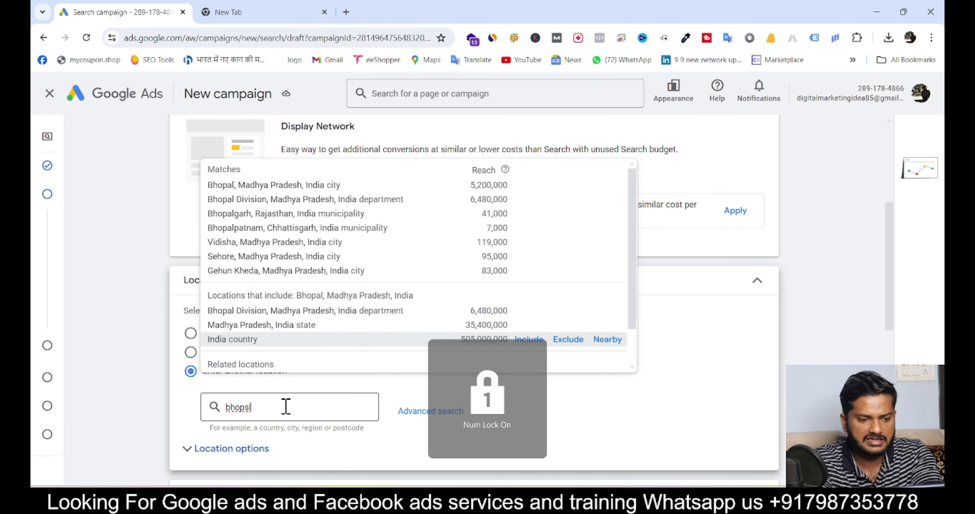
key(BackSpace)
key(BackSpace)
text(al)
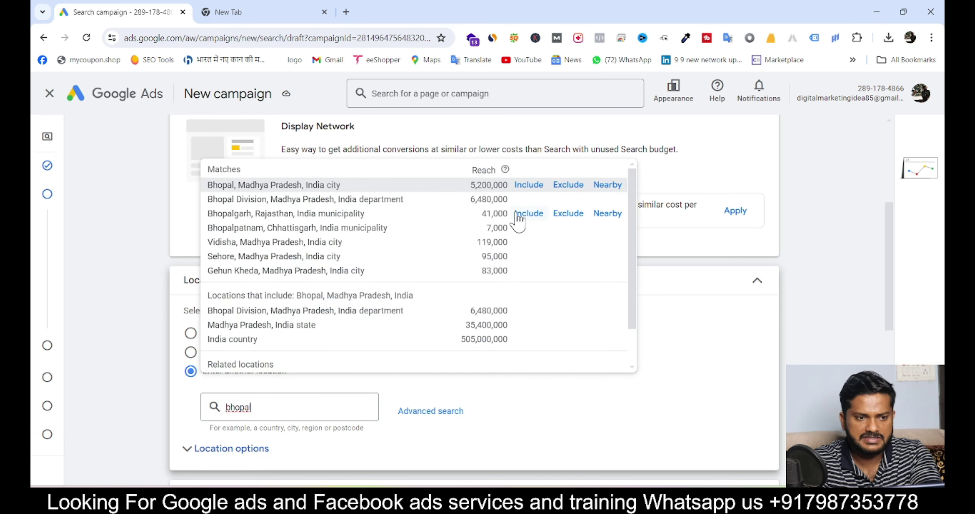
click(530, 185)
scroll(420, 327, down, 3)
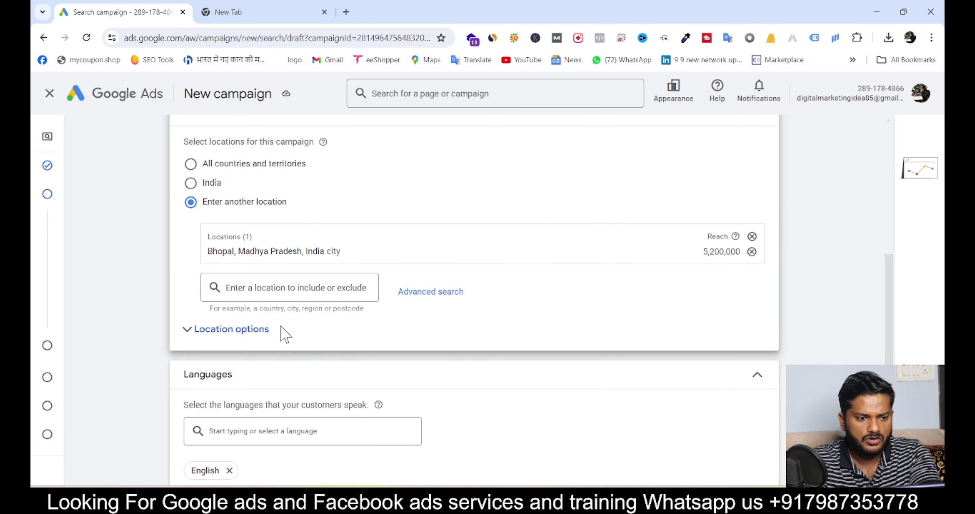
Change the campaign language from English to All languages
click(226, 333)
scroll(226, 332, down, 1)
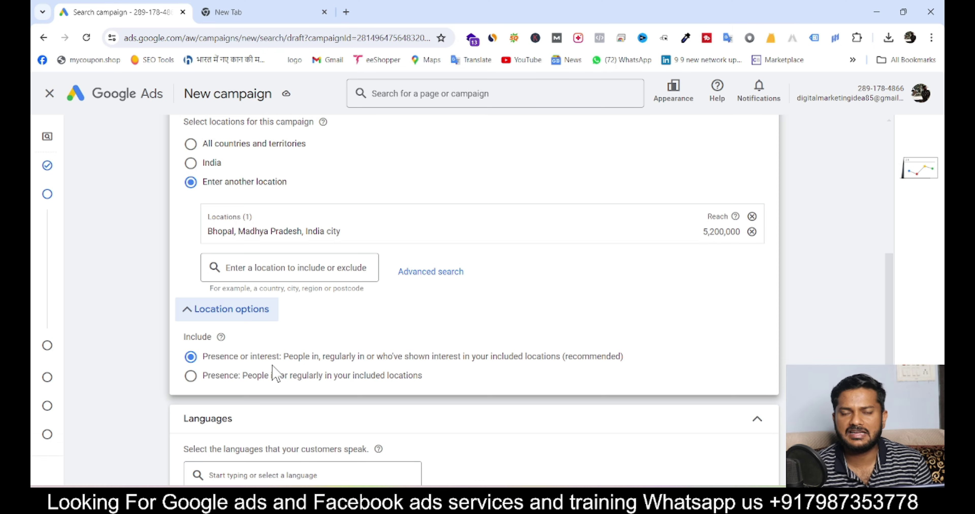
scroll(274, 373, down, 2)
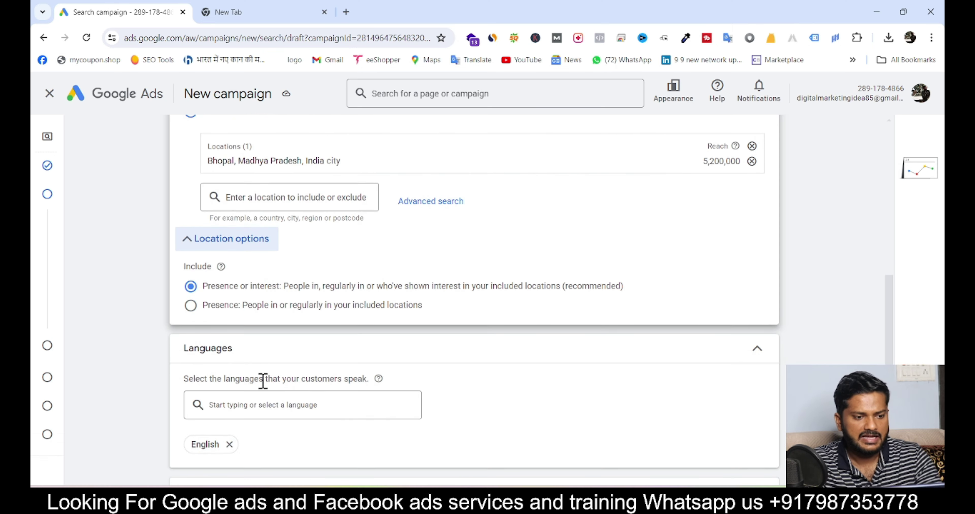
click(258, 405)
text(all)
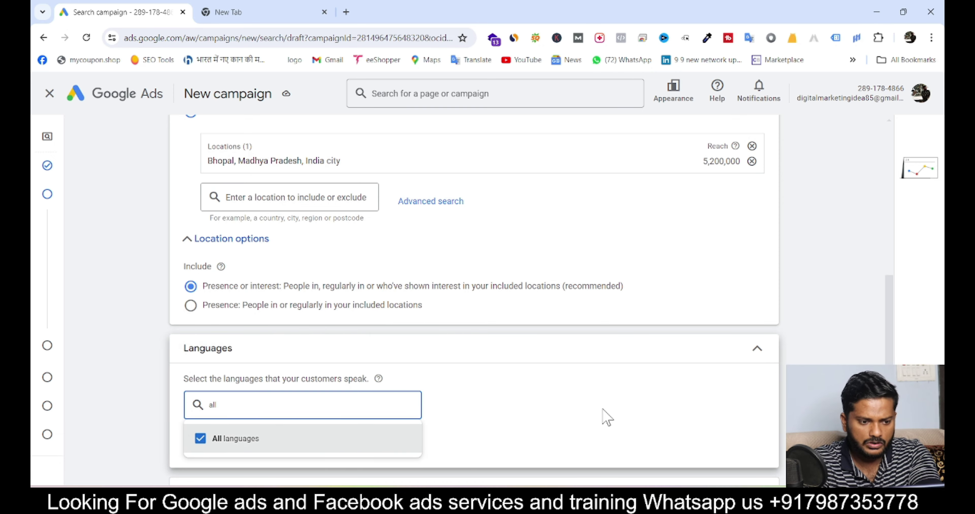
click(603, 416)
scroll(602, 416, down, 6)
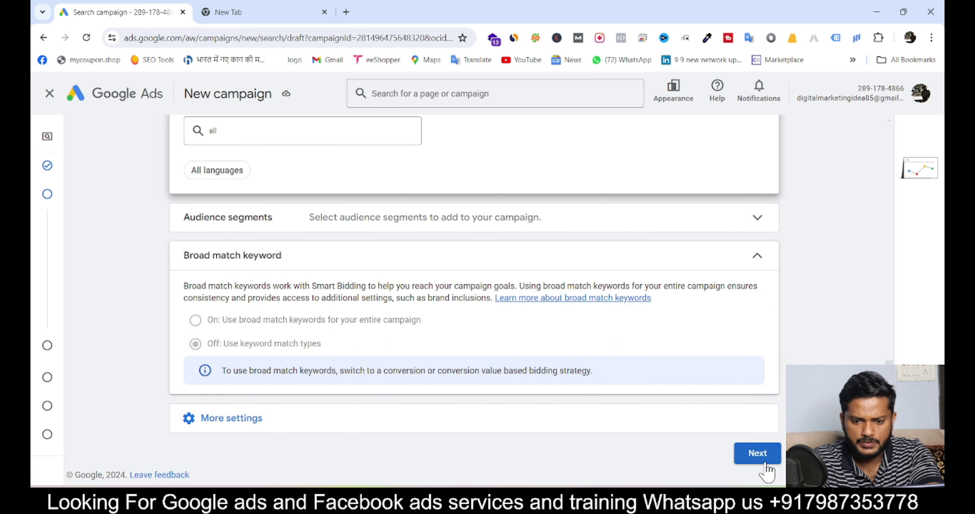
Skip automatic generation and get keyword suggestions for 'Pet grooming'
click(757, 457)
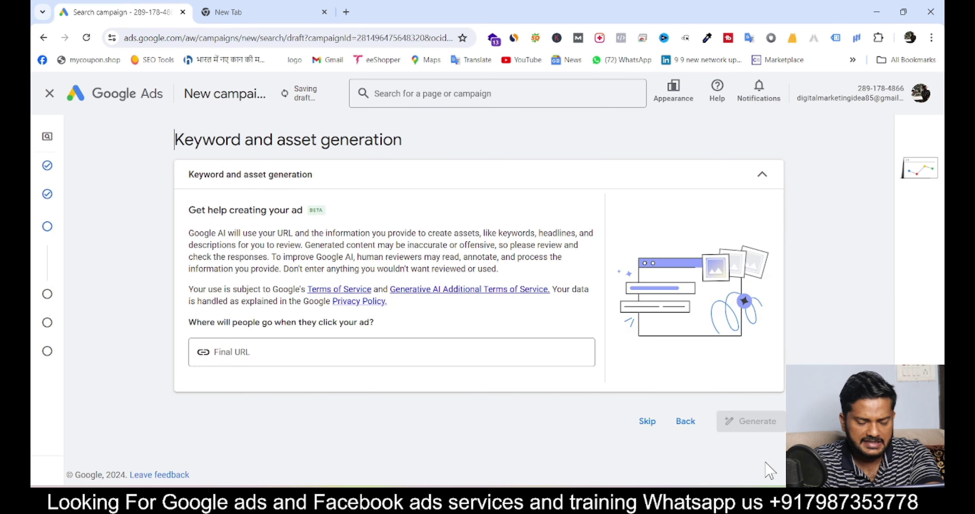
click(644, 421)
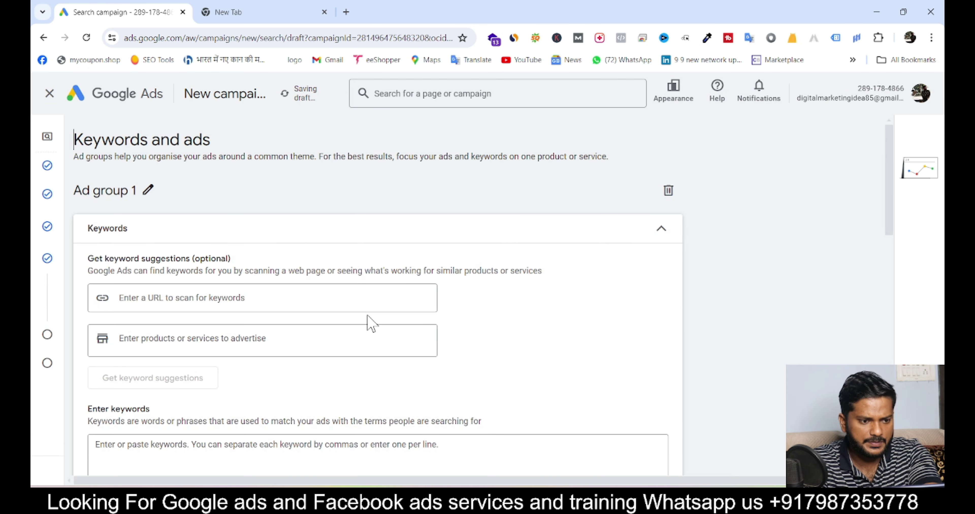
scroll(370, 323, down, 3)
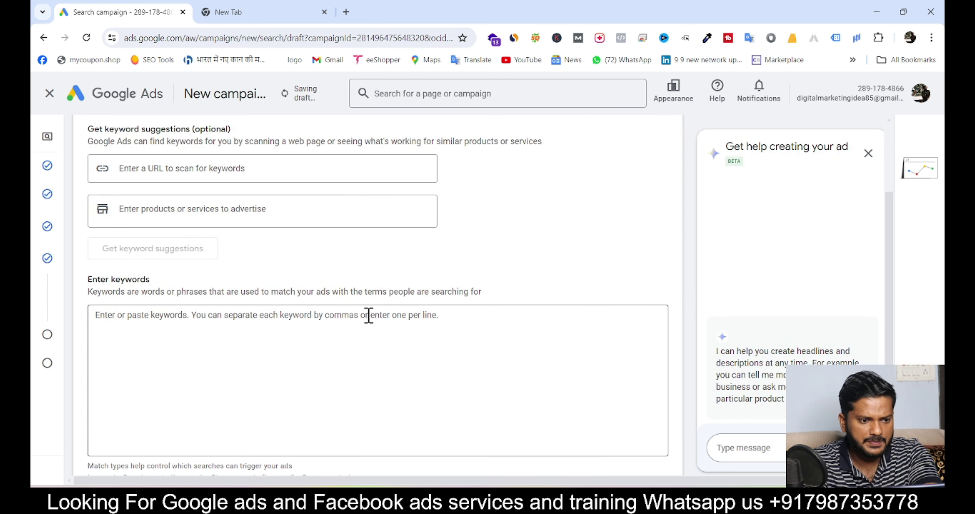
click(365, 219)
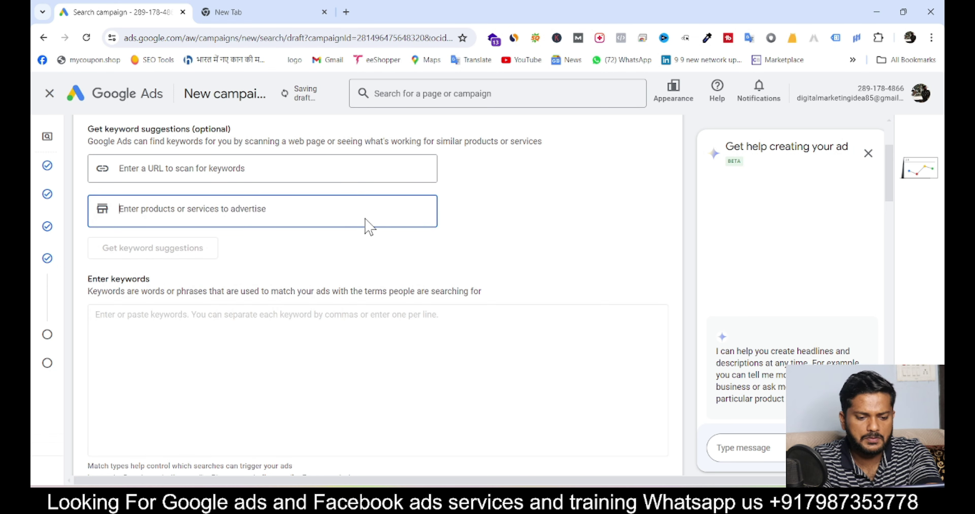
text(Pe)
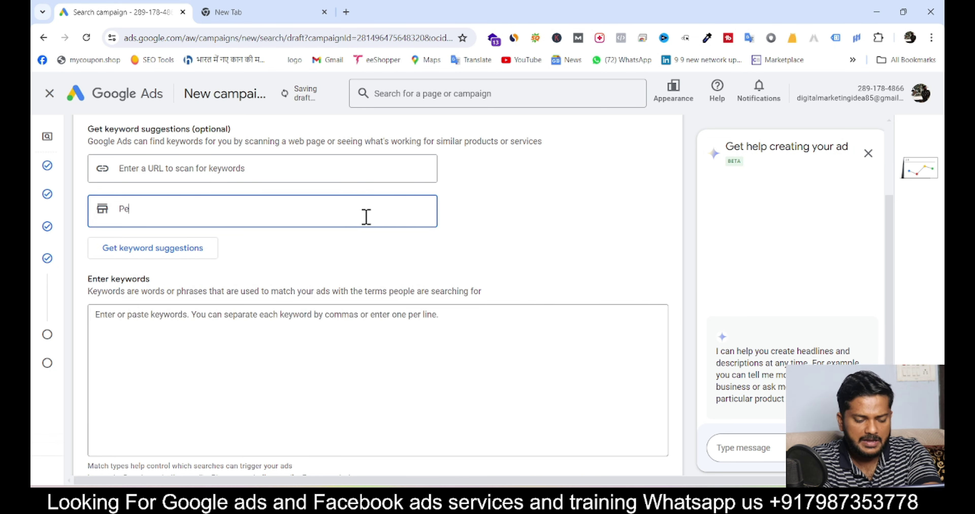
text(t gr)
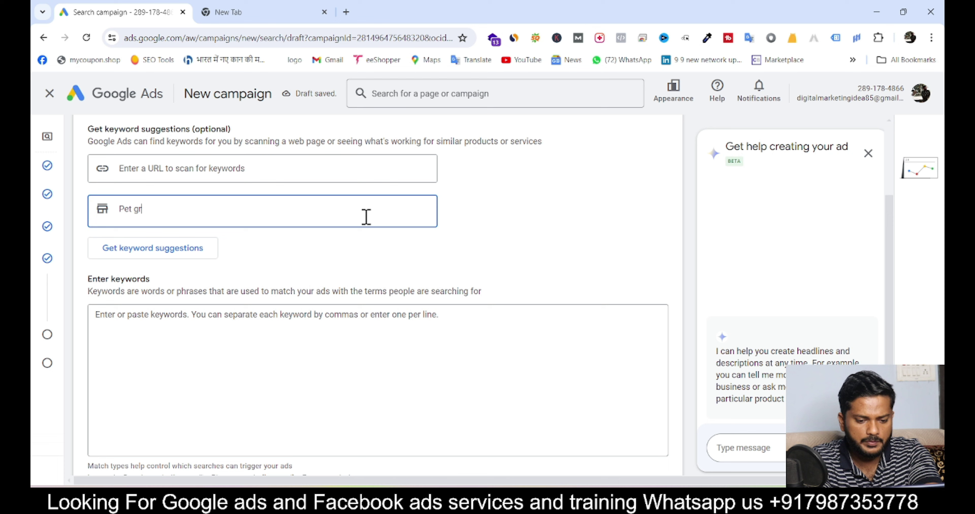
text(ooming)
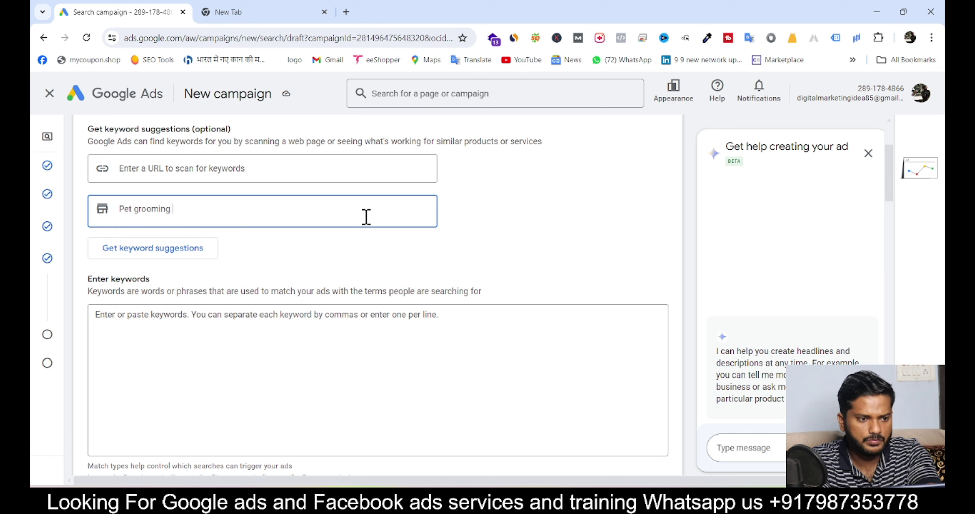
key(Return)
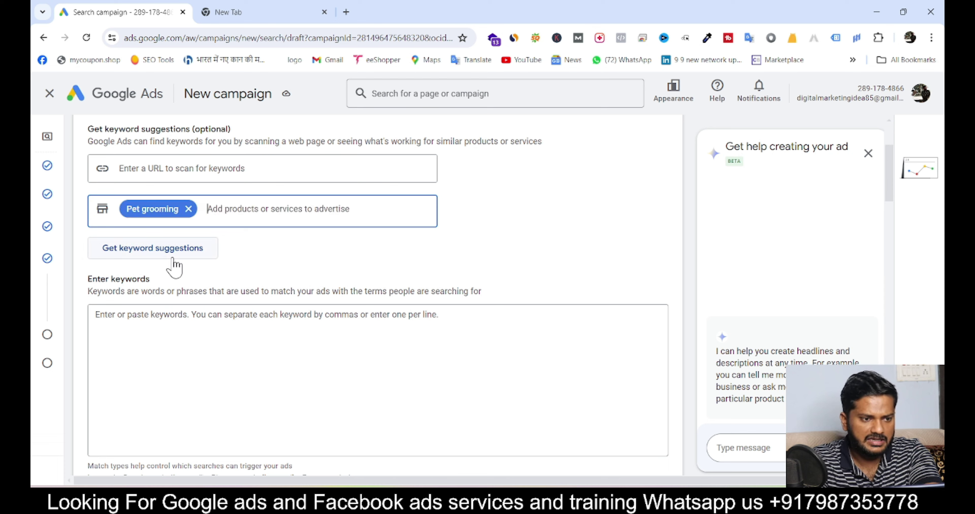
click(156, 254)
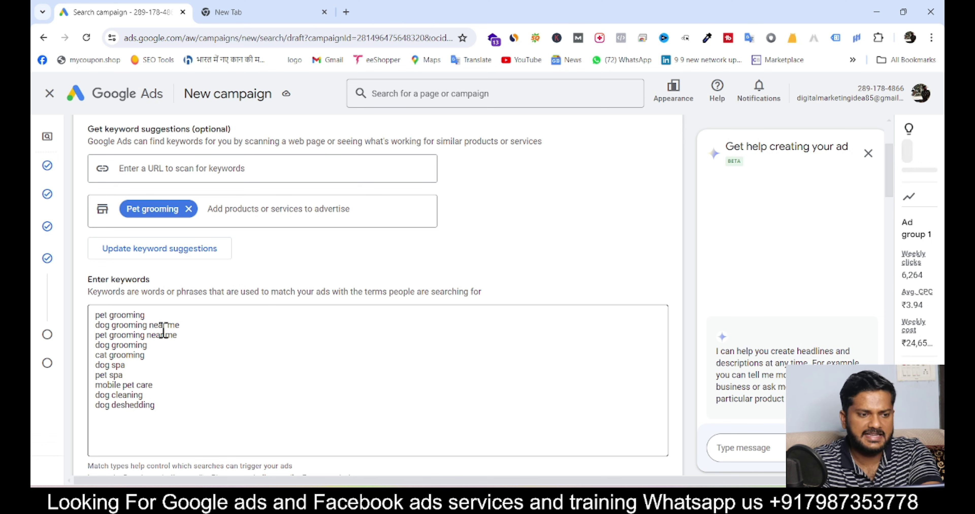
Delete 'mobile pet care' from Ad group 1's suggested keyword list
triple_click(116, 318)
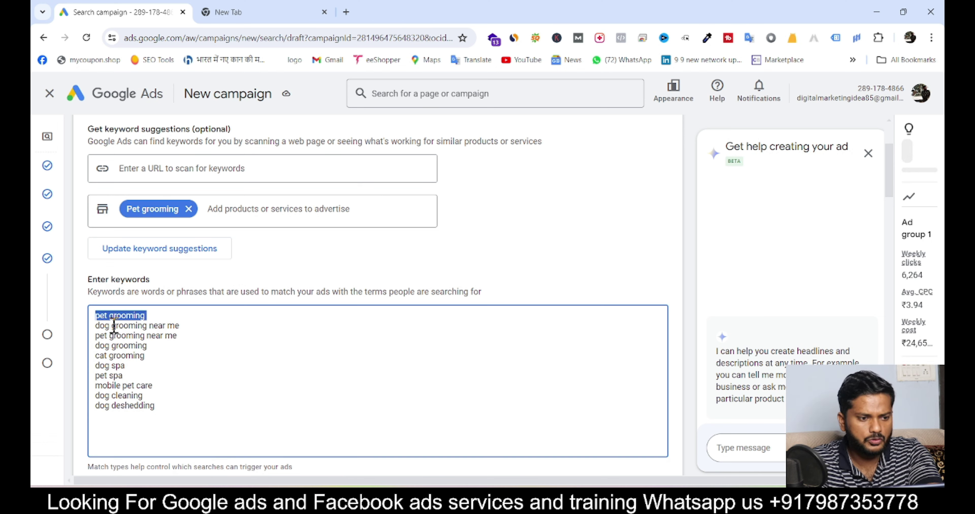
triple_click(114, 328)
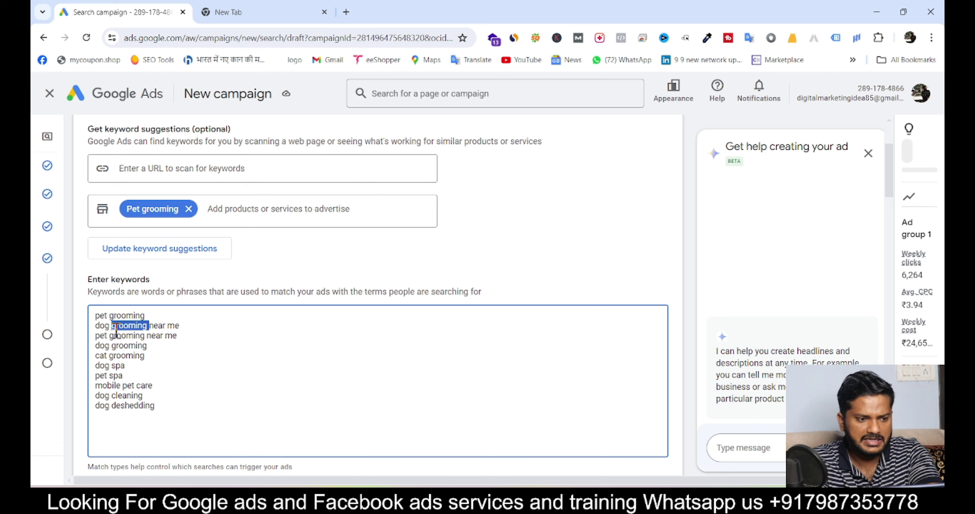
triple_click(116, 355)
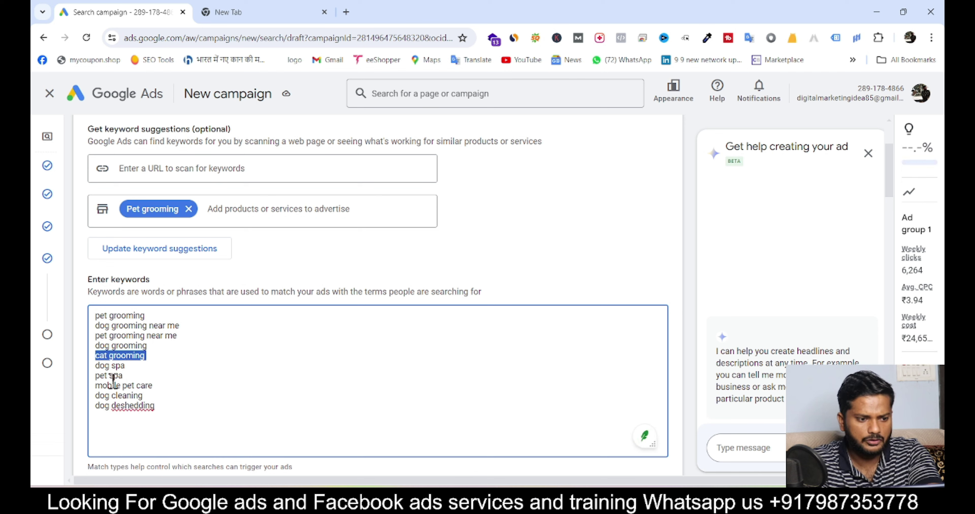
double_click(127, 388)
click(128, 392)
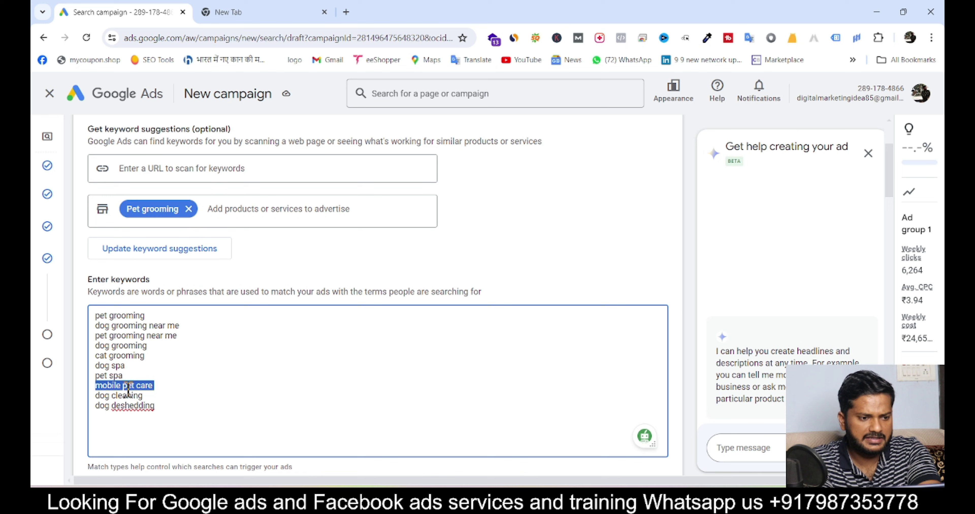
key(BackSpace)
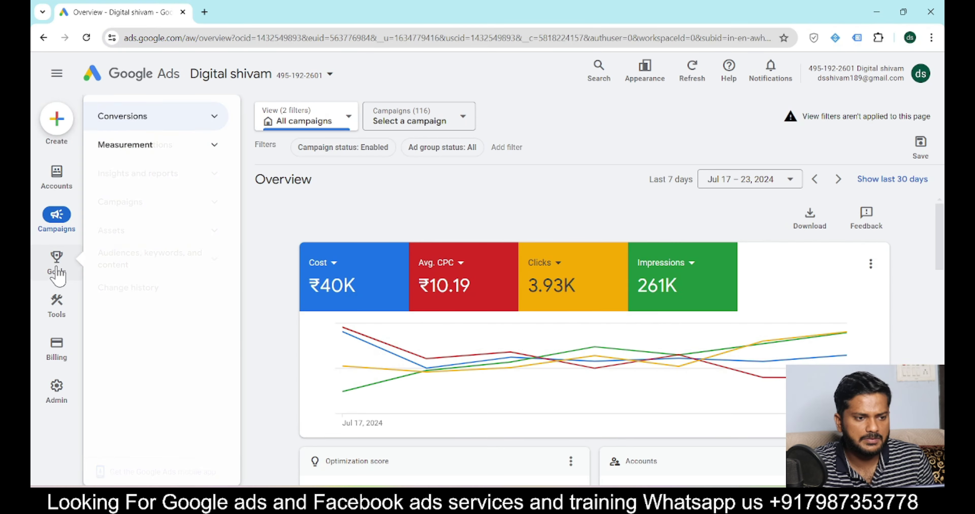
mouse_move(59, 315)
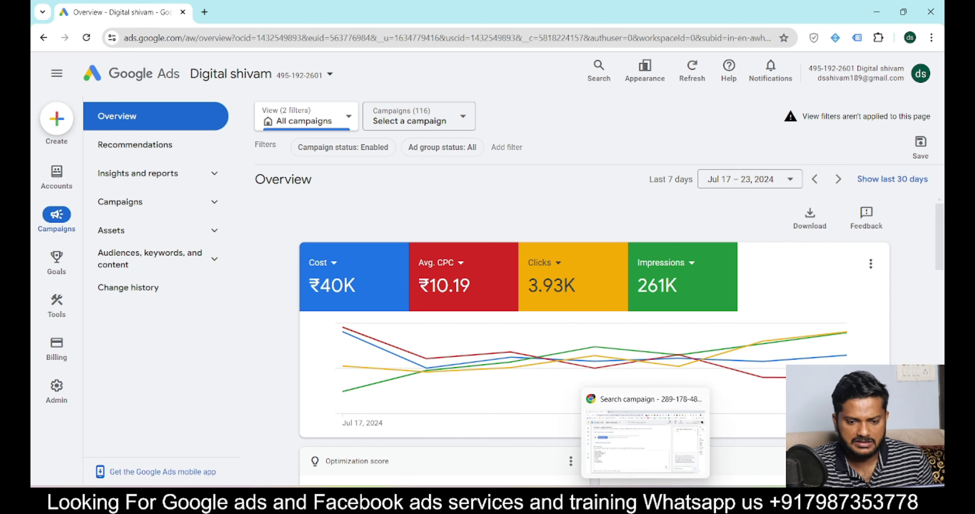
click(645, 435)
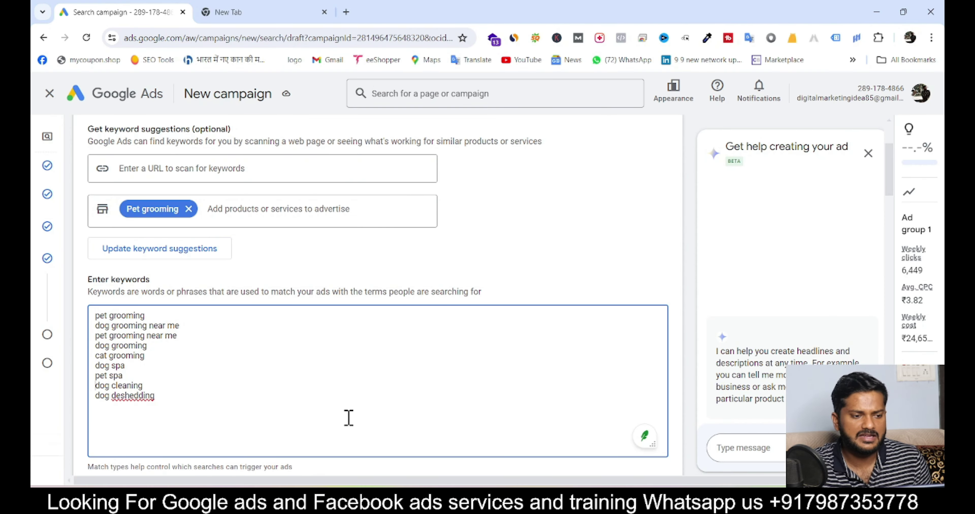
Cancel the unfinished search ad and continue to the budget step
scroll(348, 418, down, 20)
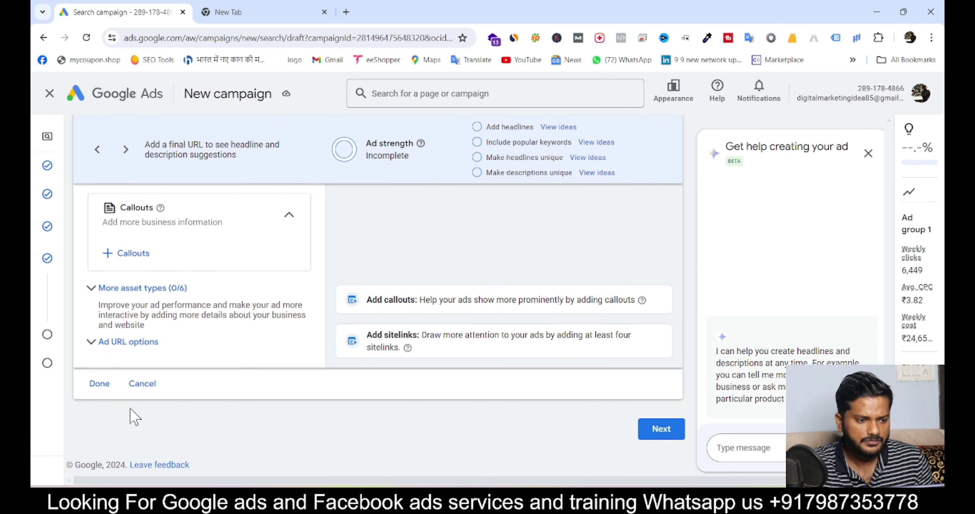
click(139, 385)
scroll(291, 412, down, 8)
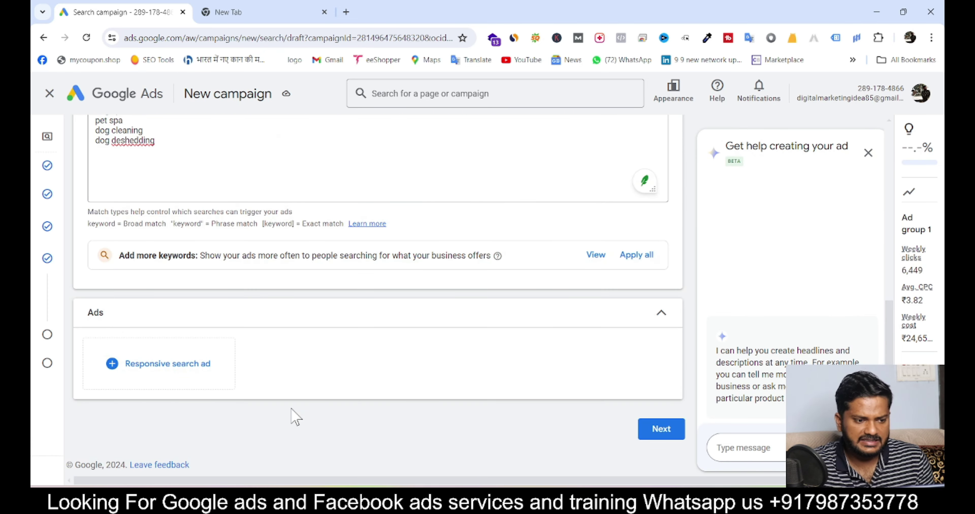
click(661, 433)
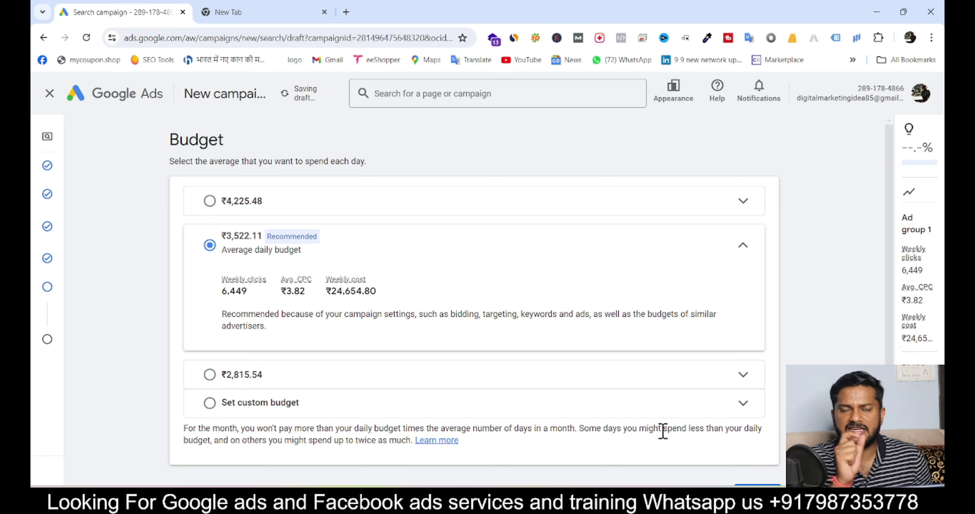
Set a custom ₹700 daily budget and continue to the review page
click(209, 403)
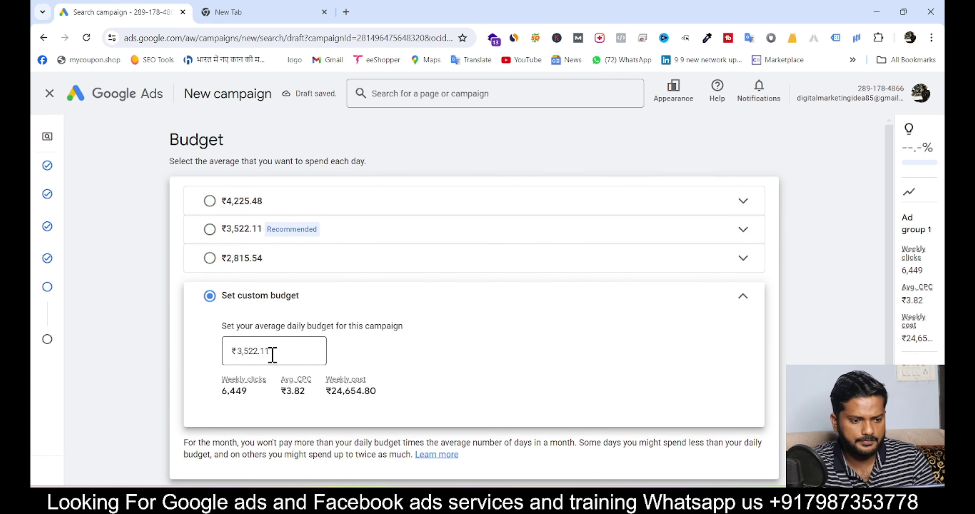
click(279, 348)
text(700)
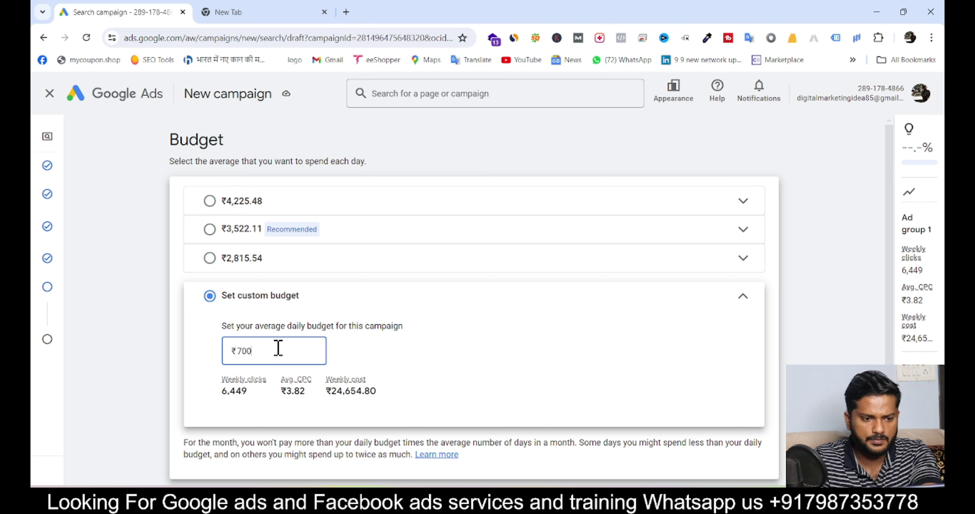
scroll(278, 356, down, 1)
click(579, 354)
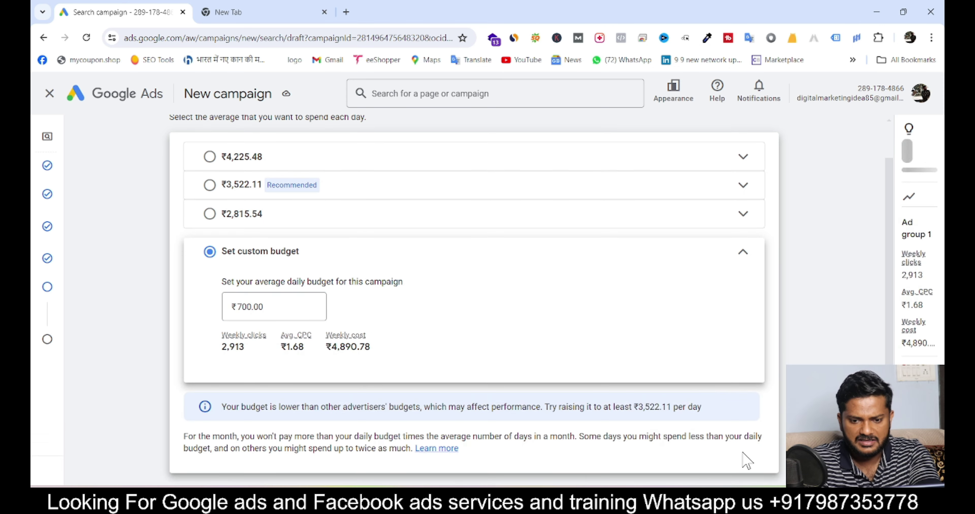
scroll(742, 460, down, 1)
click(750, 456)
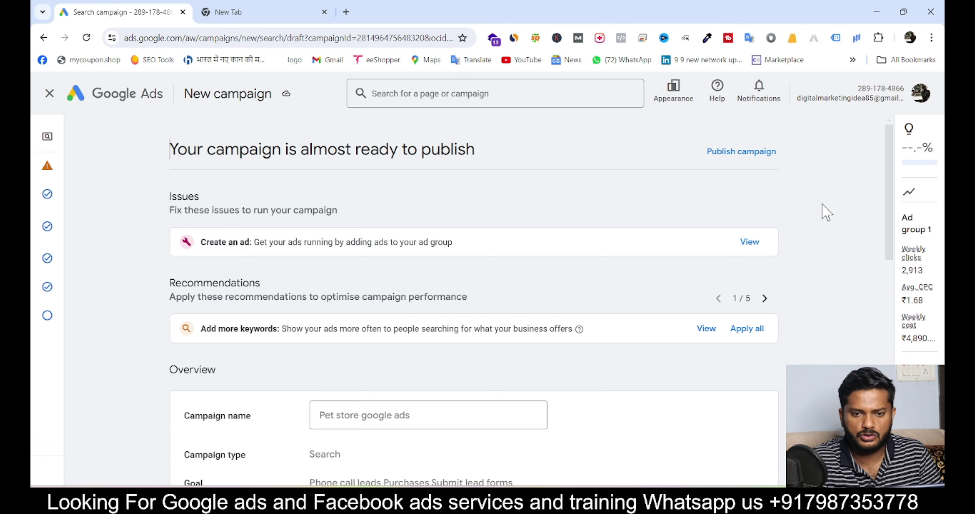
Publish 'Pet store google ads' despite the missing-ad warning and view its Ads page
click(734, 152)
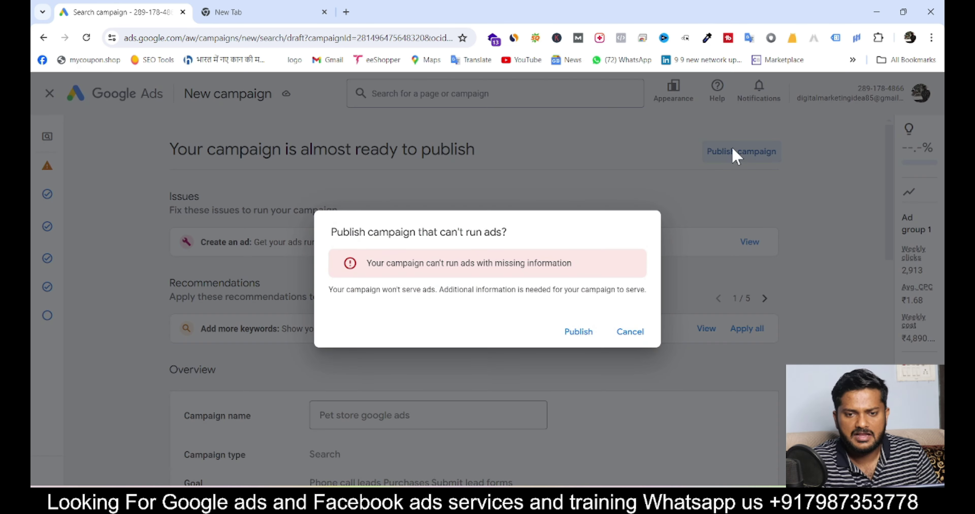
click(577, 333)
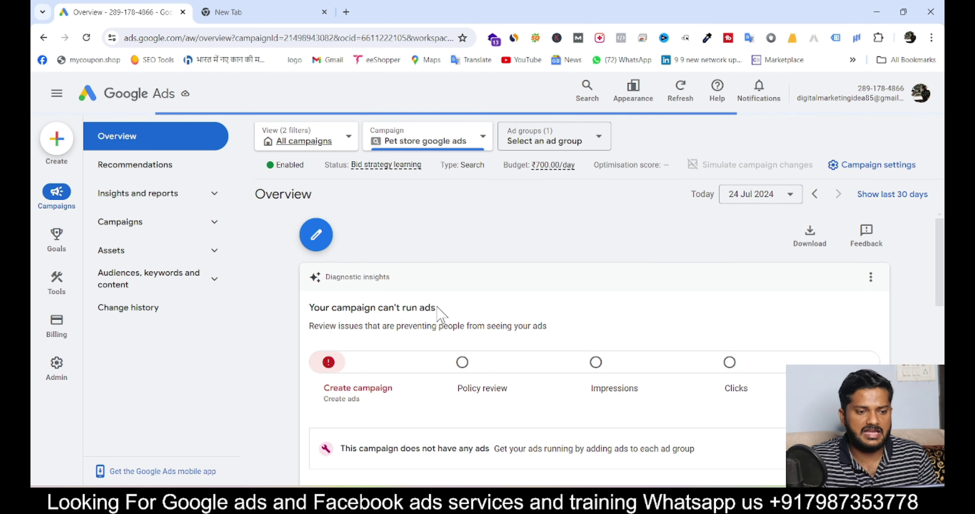
click(213, 229)
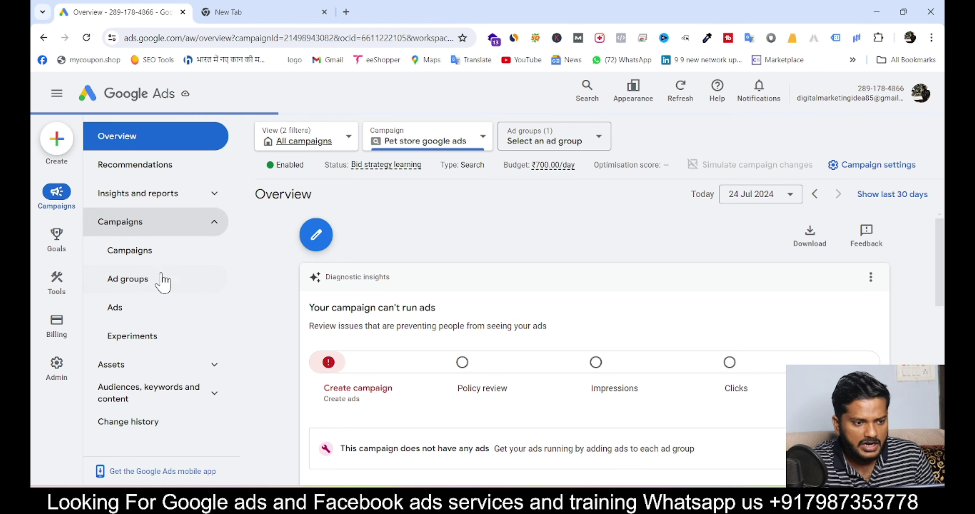
click(127, 304)
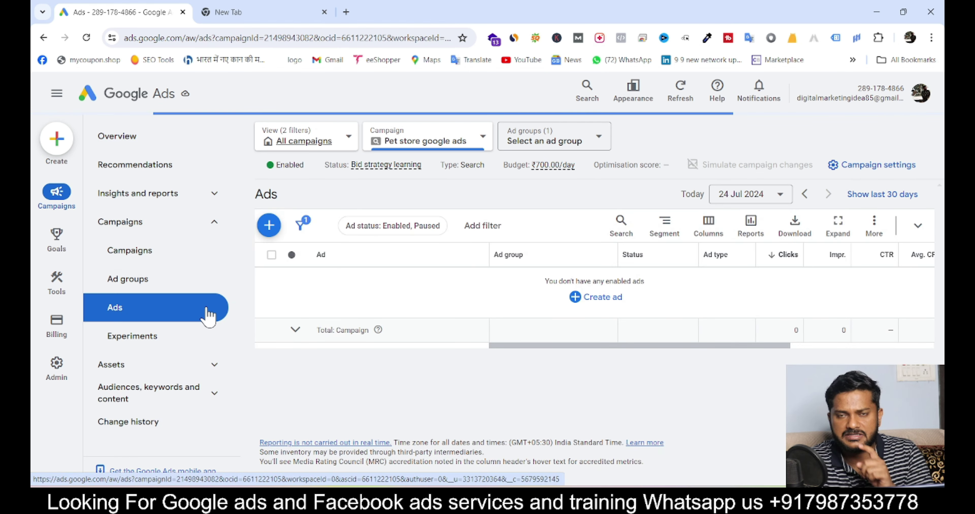
Start a new call ad in Ad group 1 with the phone country set to India
click(617, 304)
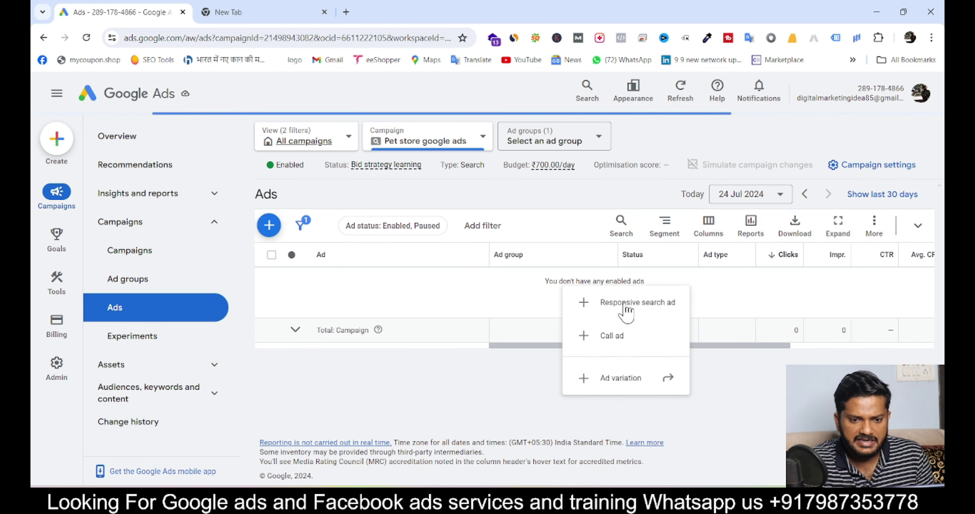
click(616, 336)
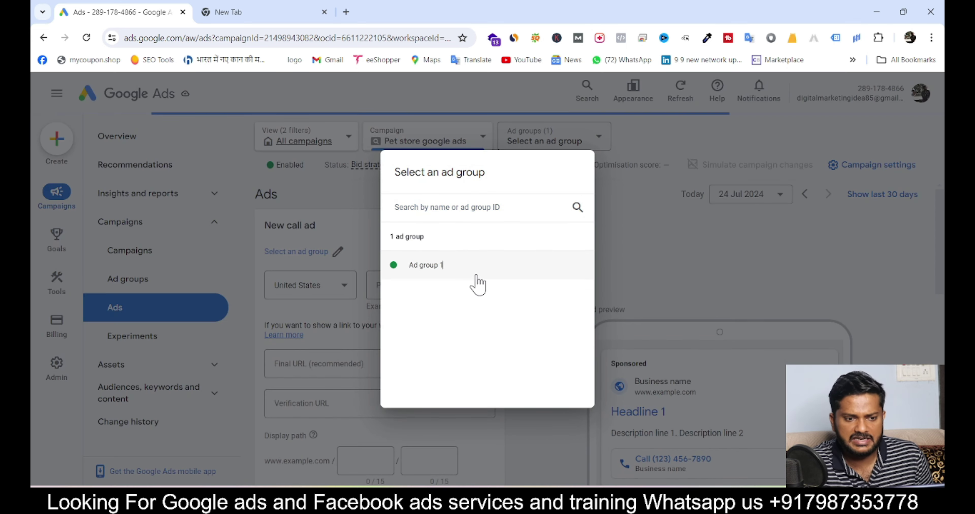
click(475, 283)
click(290, 291)
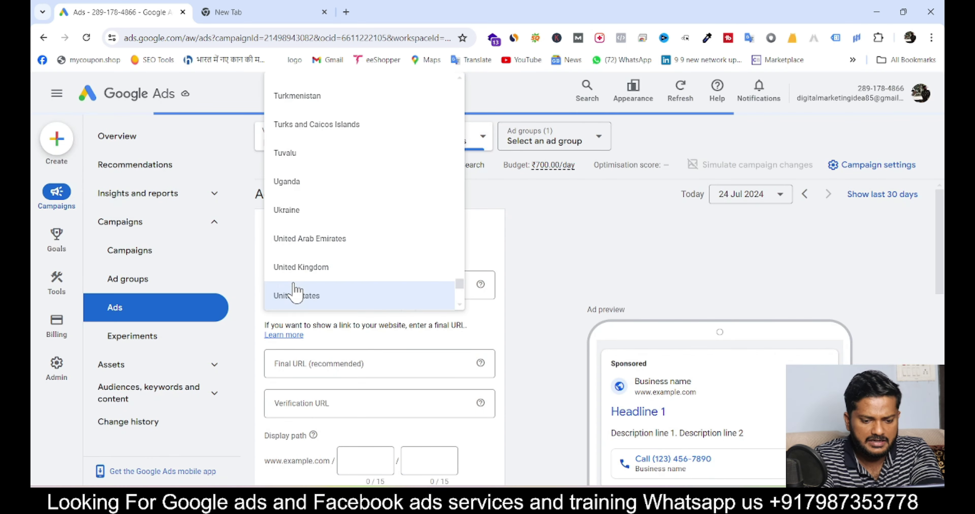
scroll(294, 289, up, 15)
click(301, 94)
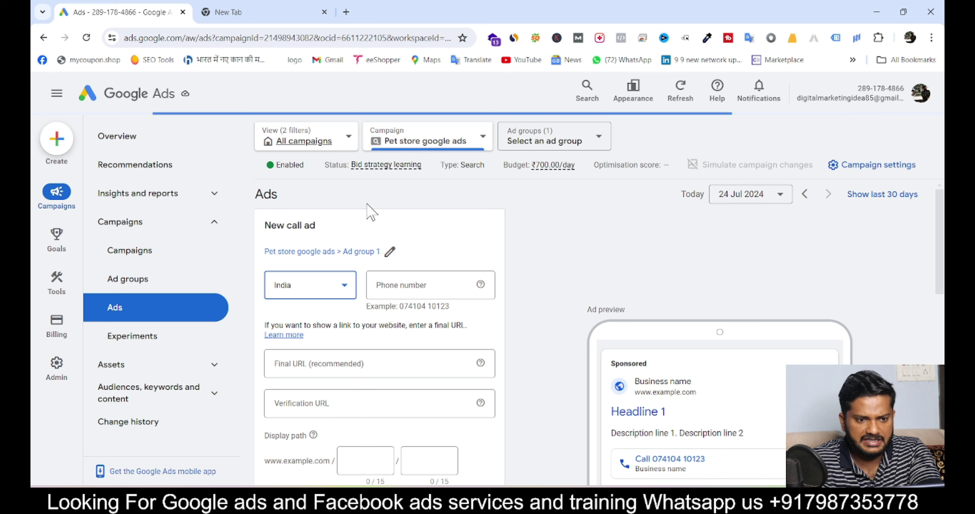
click(398, 284)
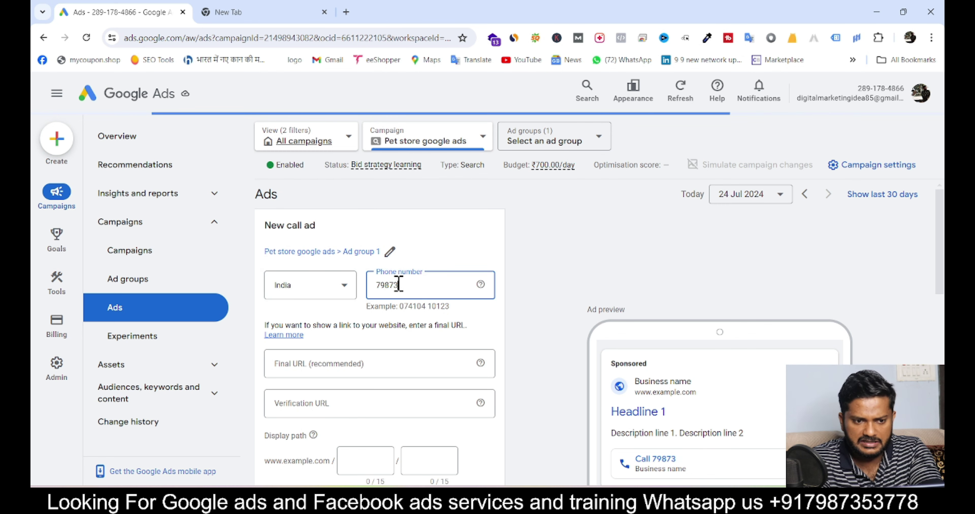
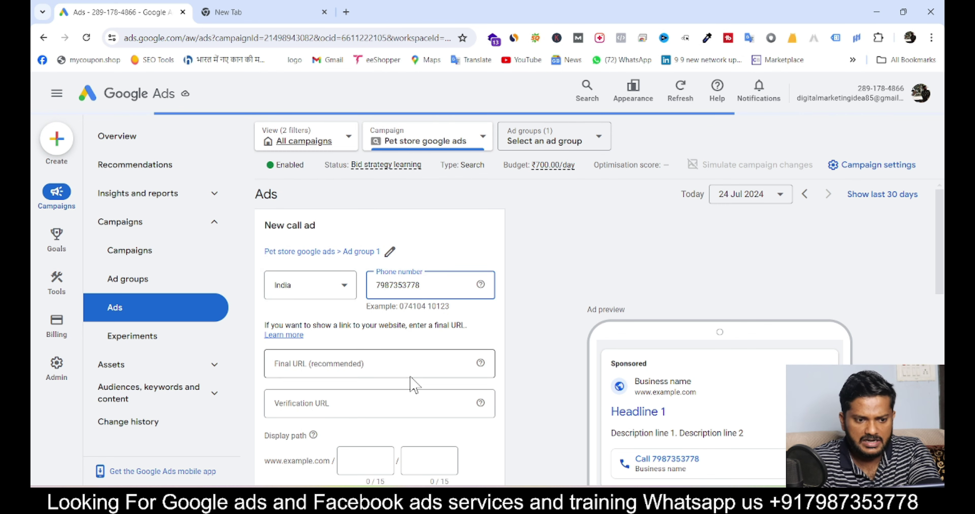
click(369, 403)
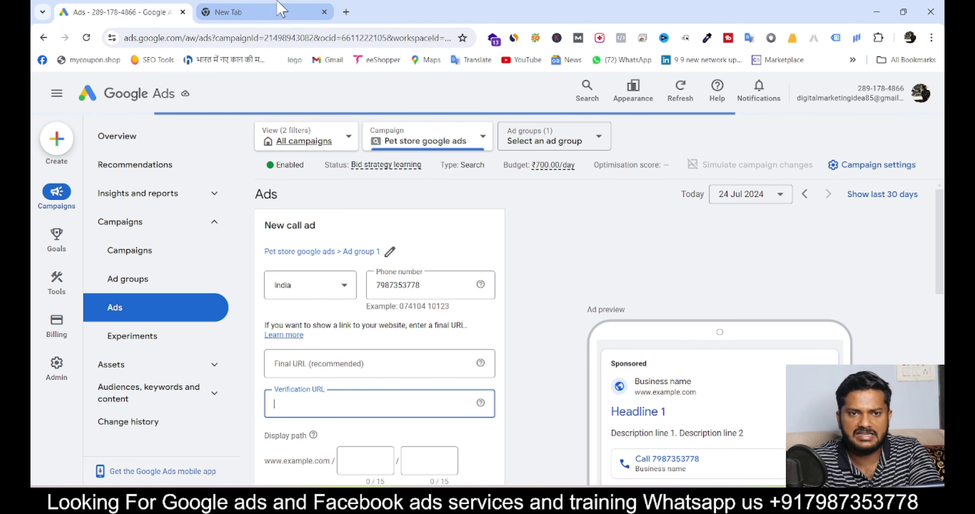
click(280, 9)
key(ctrl+shift+Tab)
Set the ad's display path to pet/shop
click(383, 465)
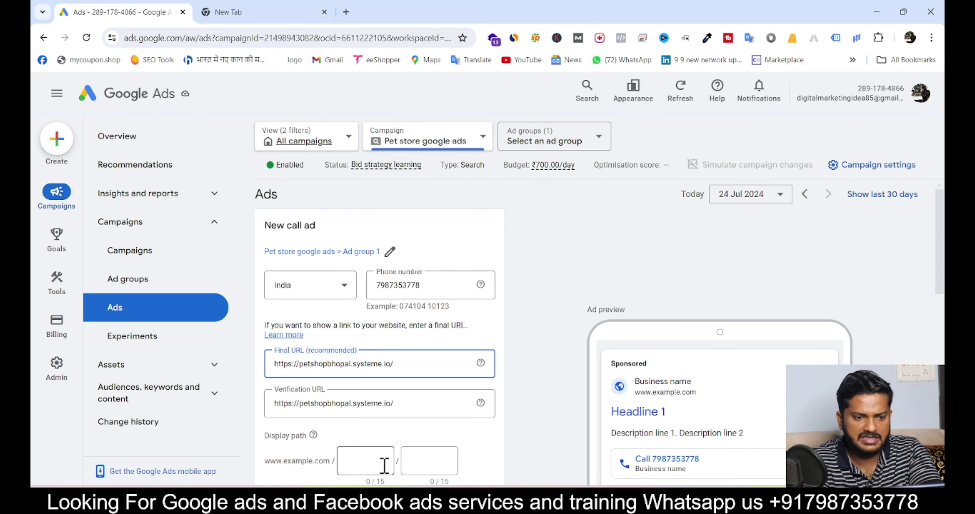
text(pet)
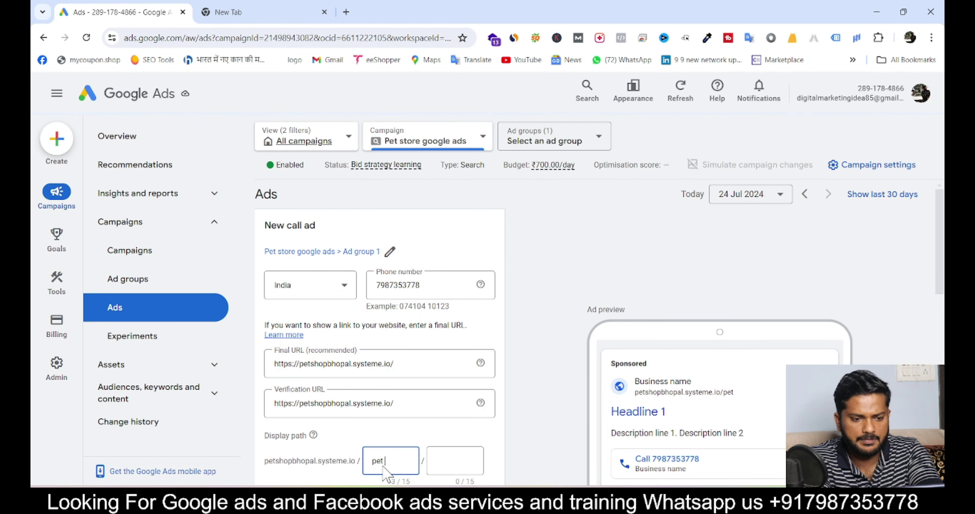
click(439, 470)
text(shop)
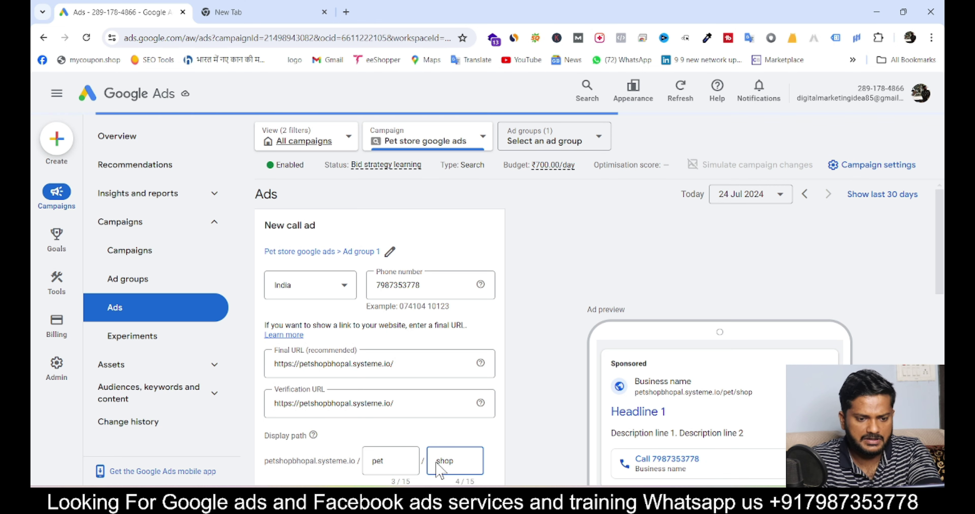
scroll(437, 465, down, 3)
Add headline 'Best Pet store in bhopal', business name and descriptions, then save the call ad
click(350, 416)
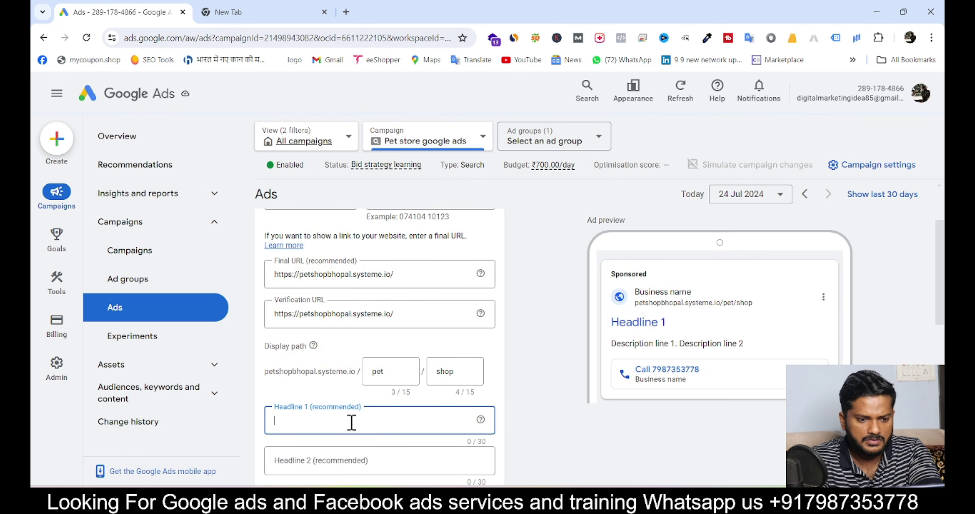
text(Best)
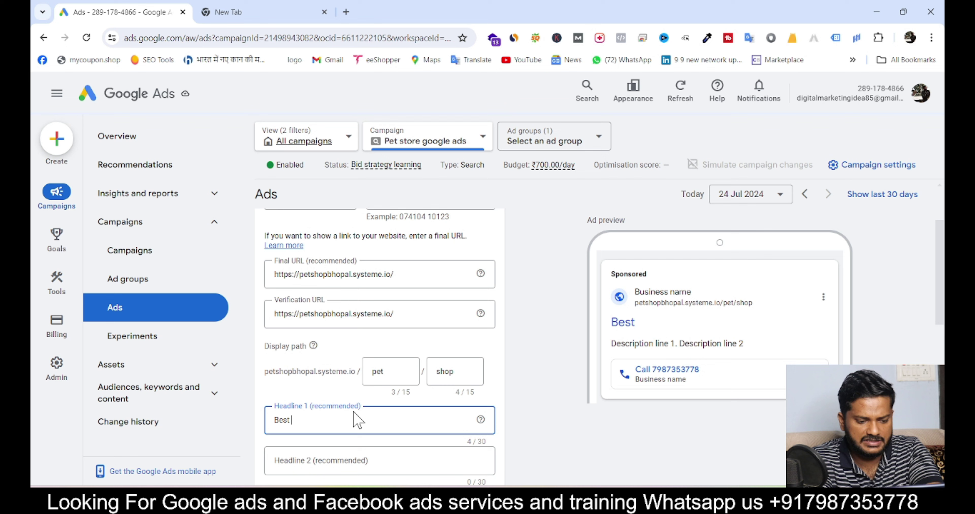
text( Pet store in bhopal)
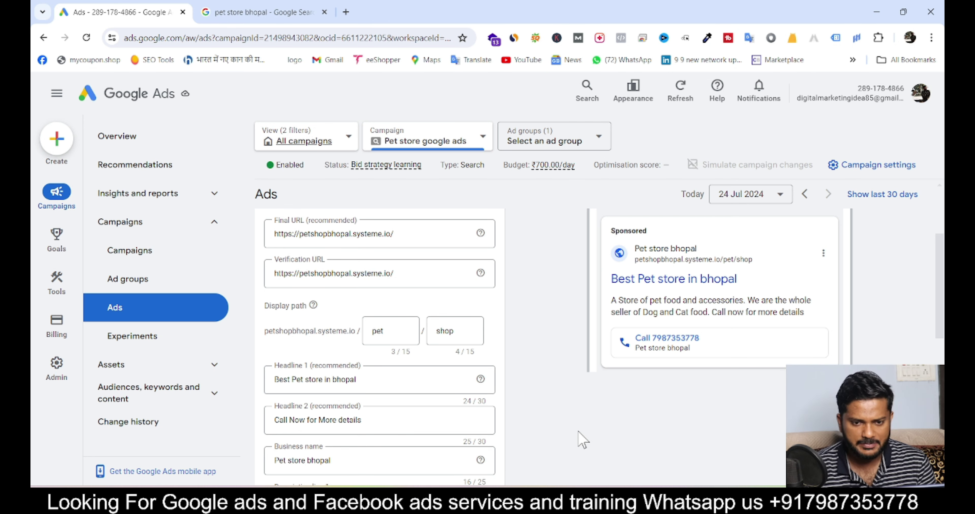
scroll(751, 234, up, 1)
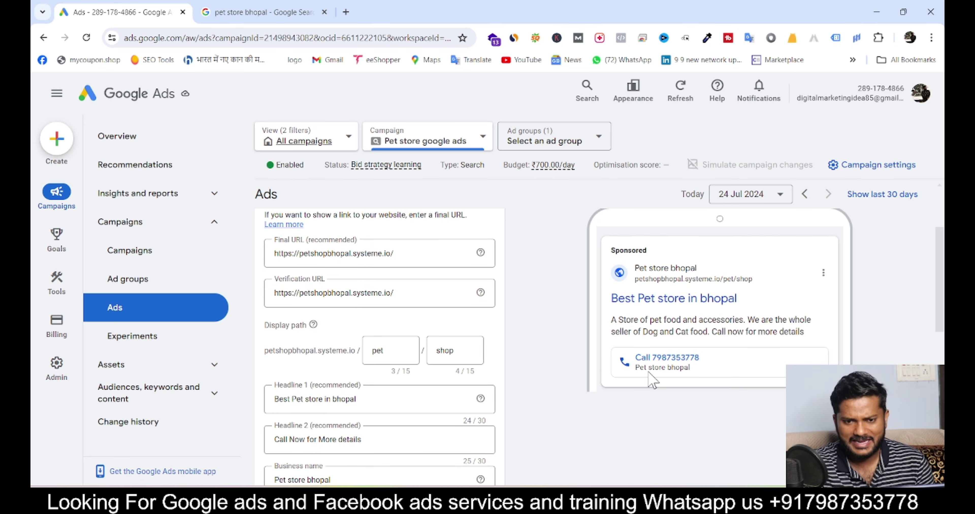
scroll(649, 380, down, 8)
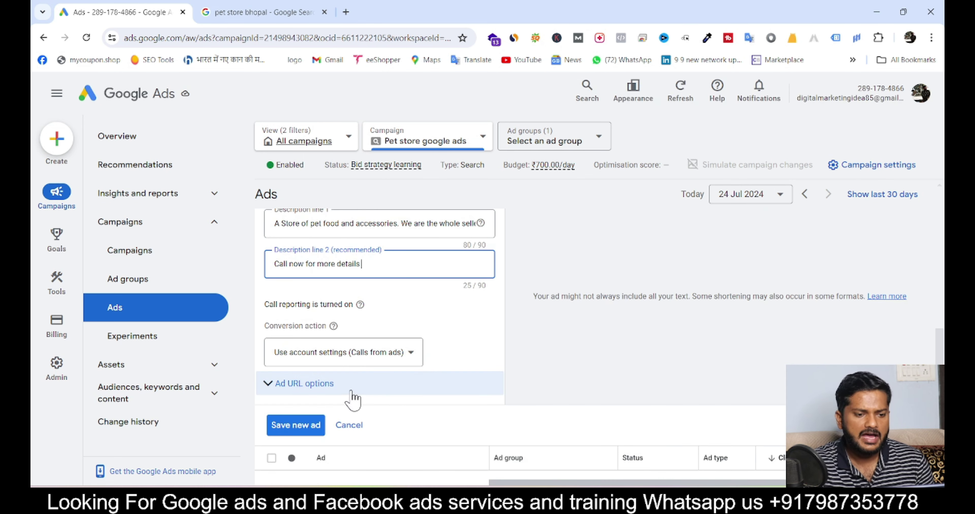
click(305, 430)
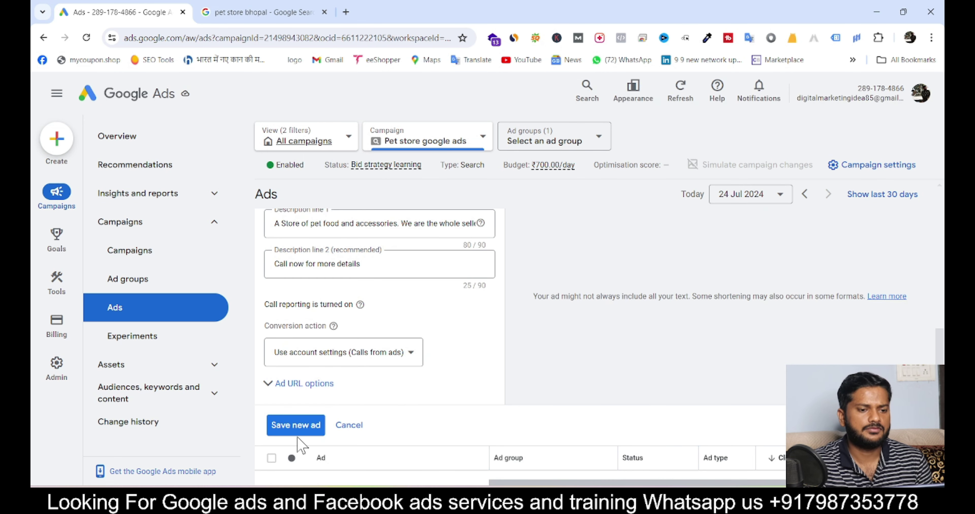